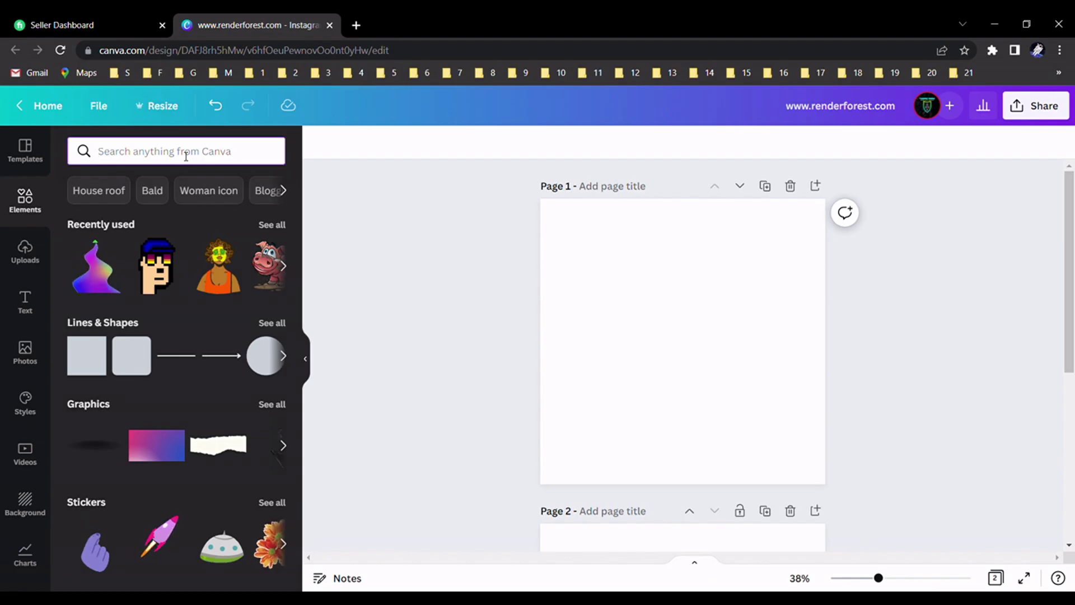
Step: Search Canva's elements for 'logo' and scroll through the logo graphics found
type("logo")
key("Return")
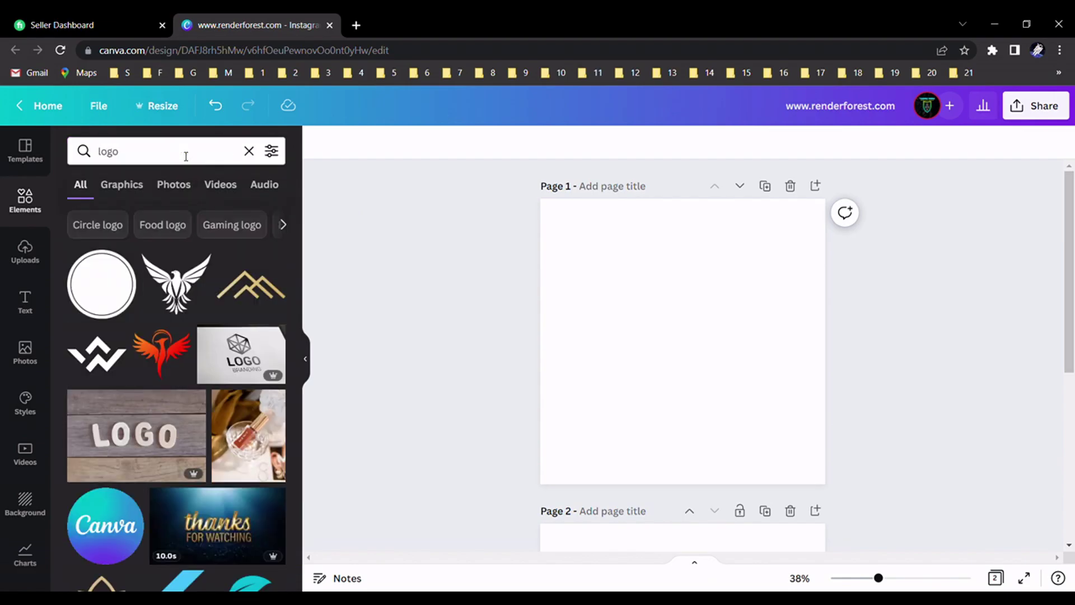
scroll(162, 325, "down", 4)
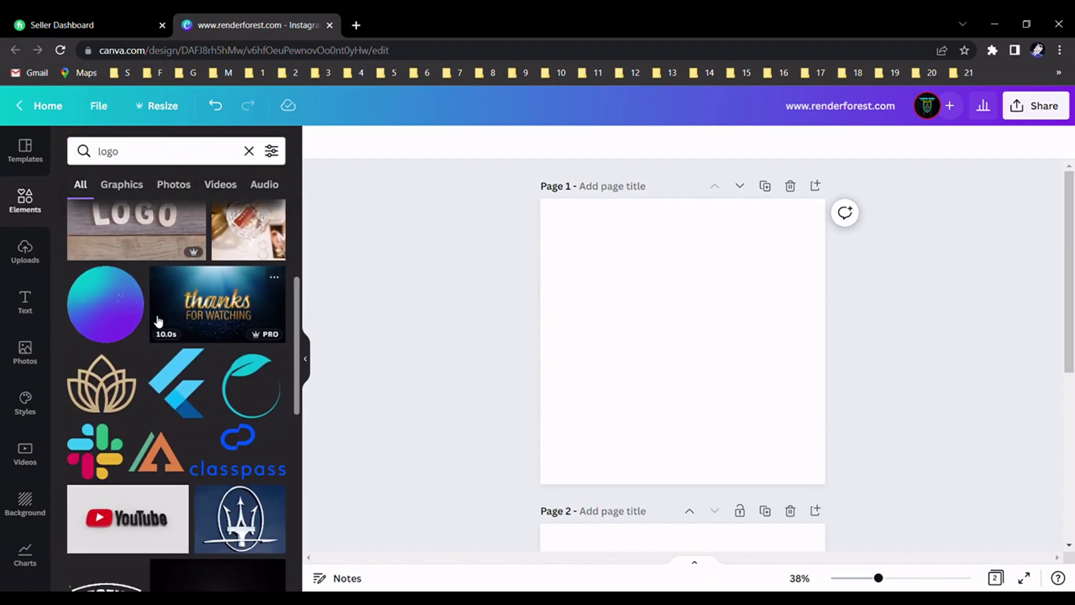
scroll(215, 322, "down", 3)
scroll(184, 369, "down", 3)
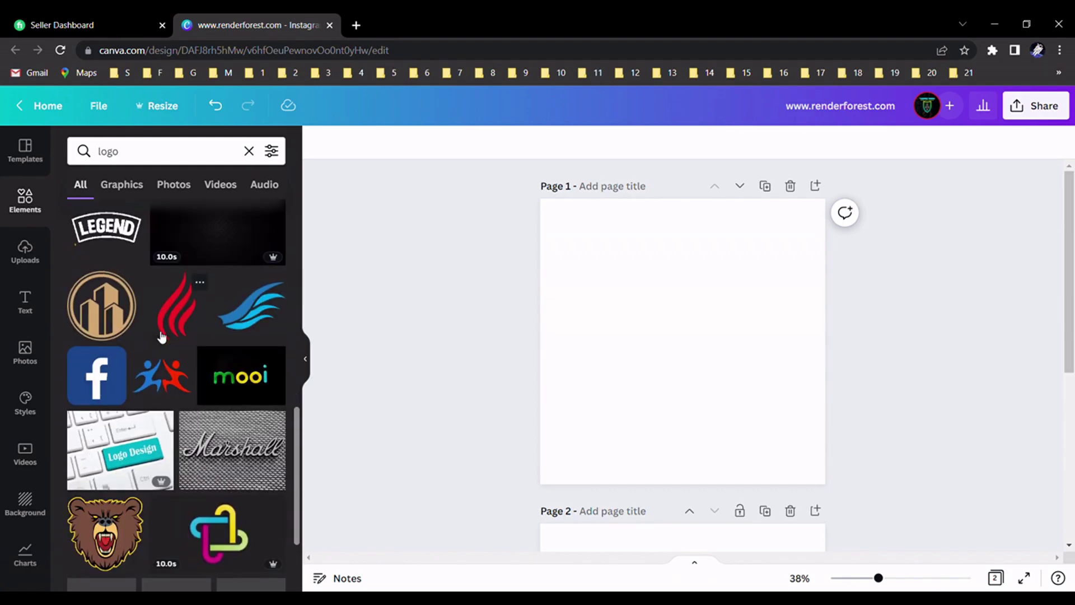
scroll(183, 373, "down", 4)
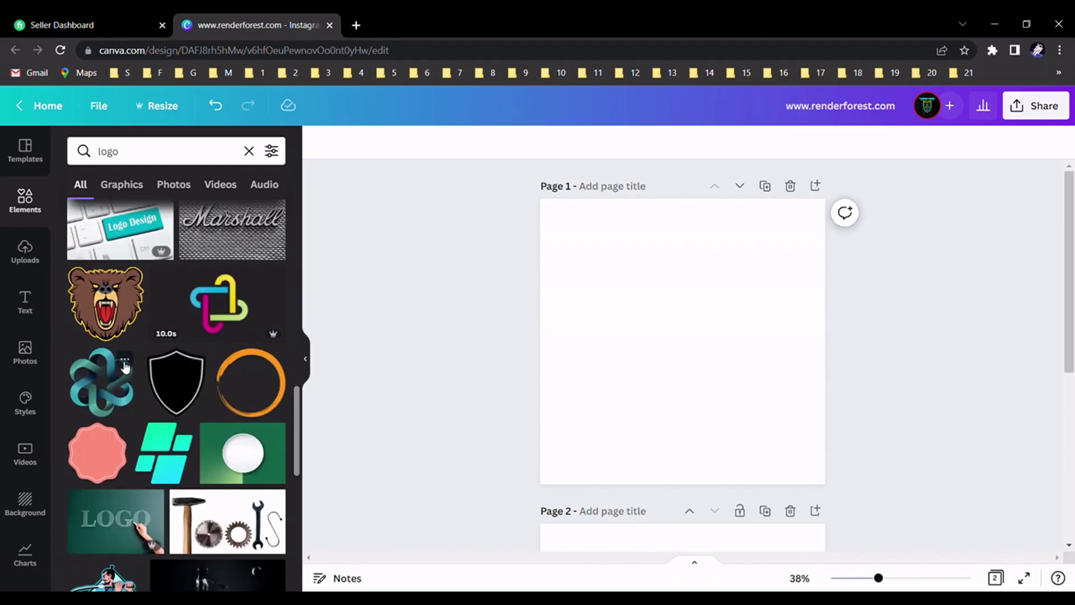
scroll(125, 368, "down", 4)
scroll(168, 375, "down", 4)
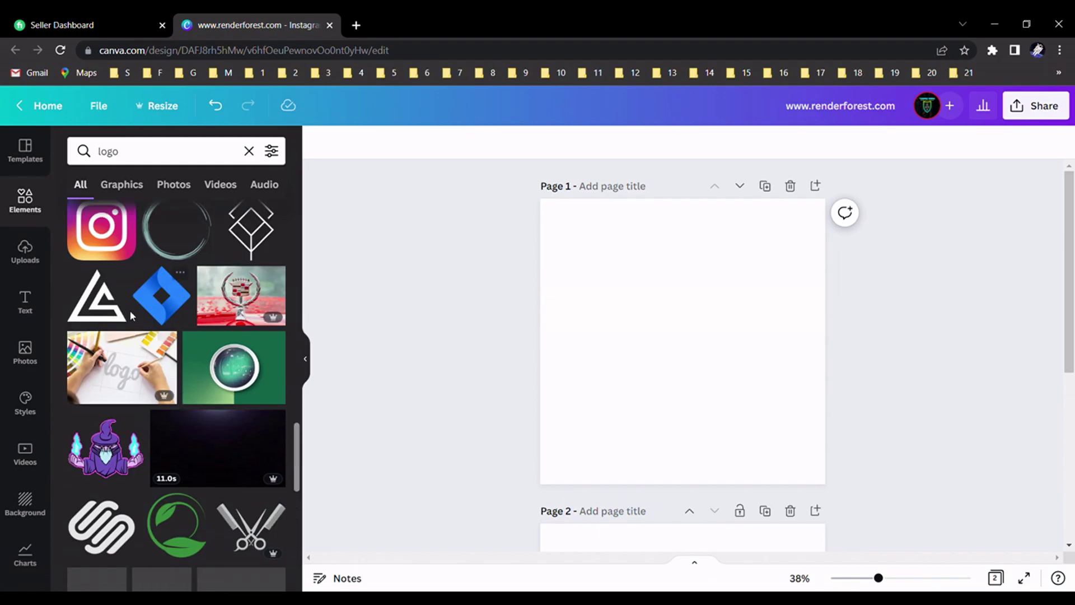
scroll(212, 378, "down", 3)
scroll(206, 333, "up", 12)
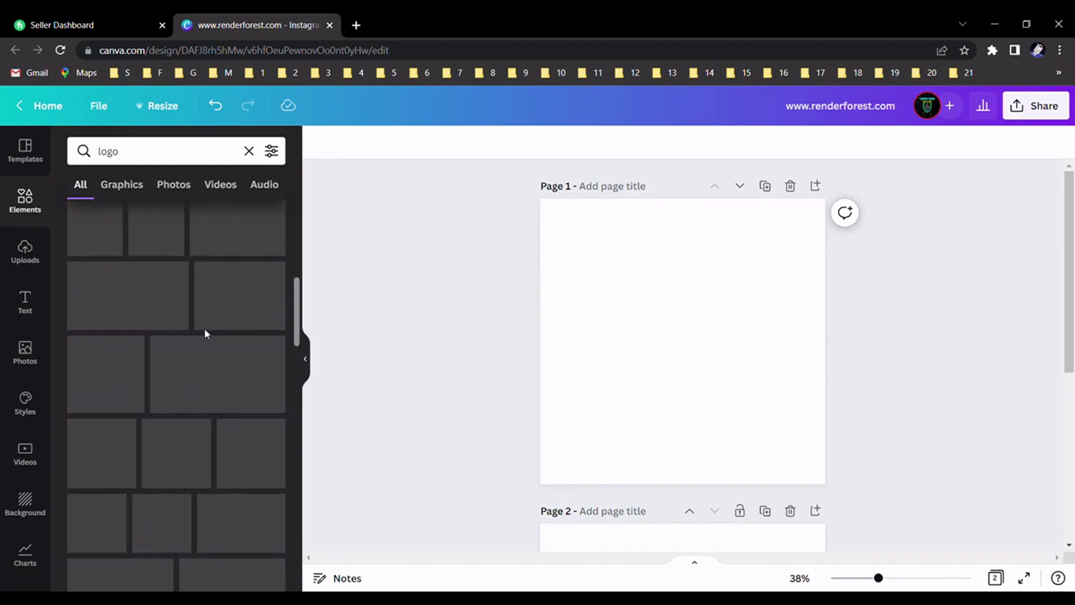
Step: Change the element search to 'canva logo' to show Canva wordmark and icon graphics
left_click(103, 153)
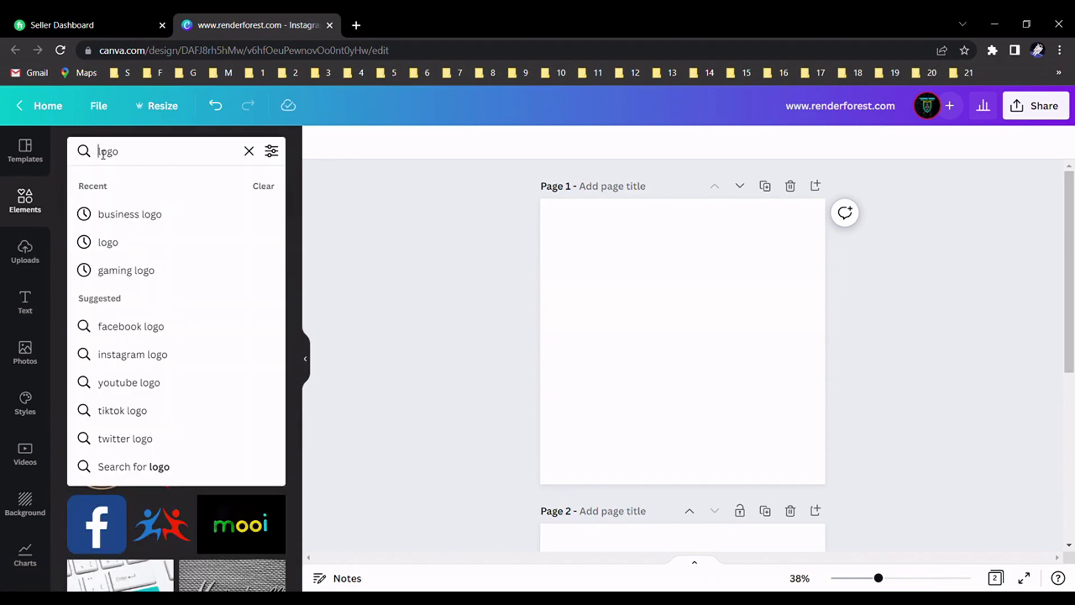
type("canva")
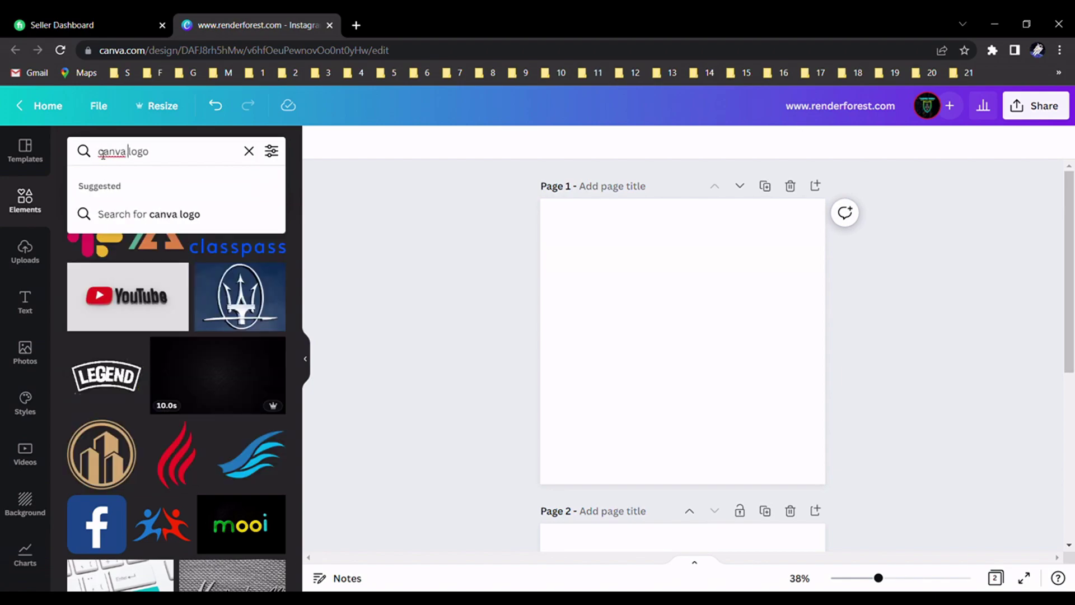
key("Return")
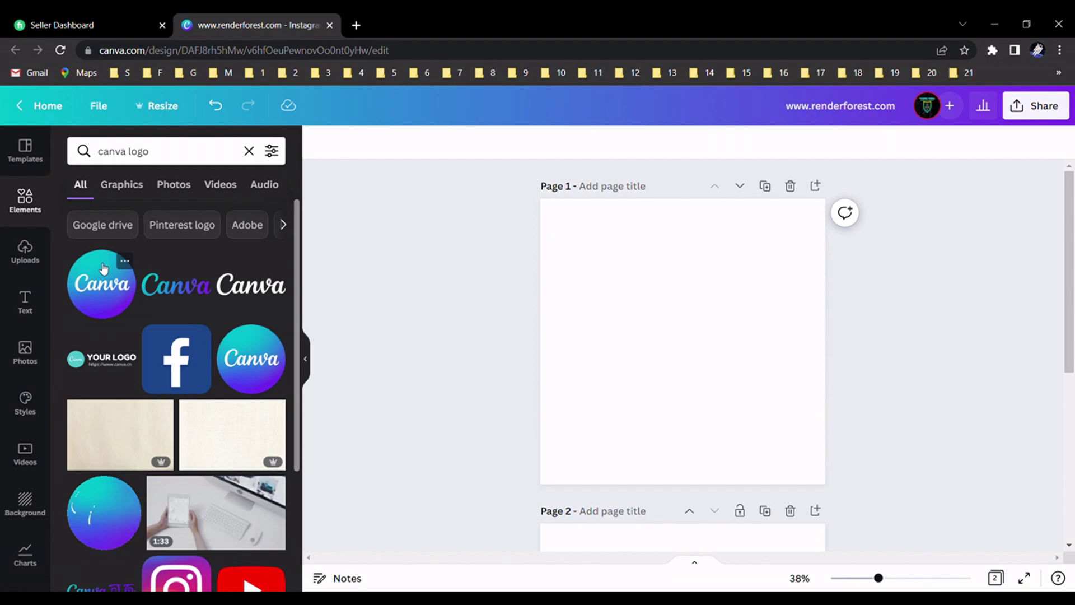
Step: Add the round gradient Canva logo to Page 1, resized to about 1,012 × 1,012 and centred
left_click(219, 343)
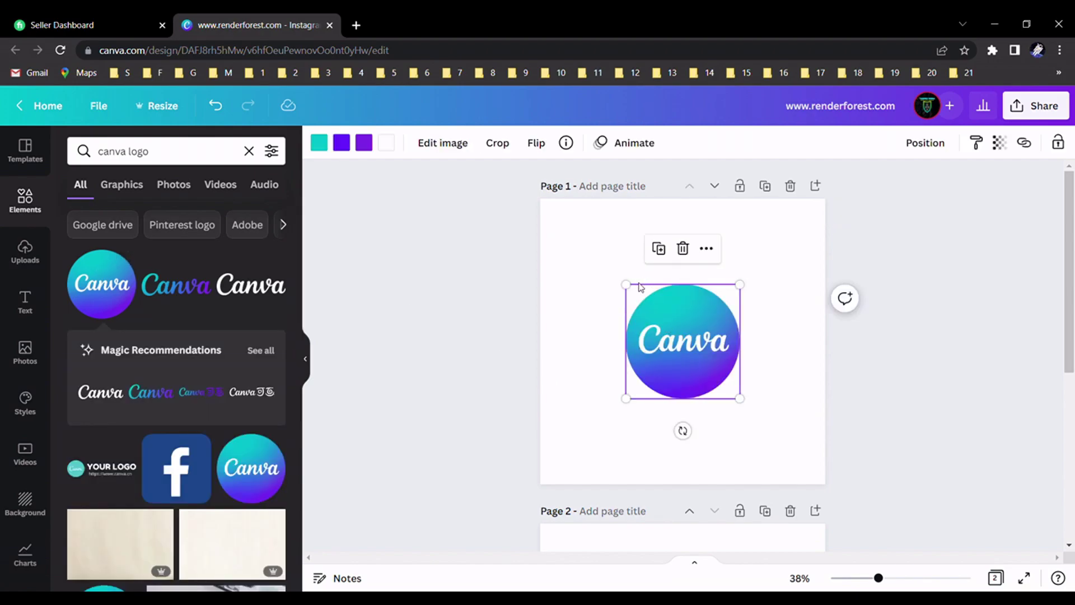
left_click_drag(635, 291, 500, 234)
left_click_drag(698, 353, 733, 400)
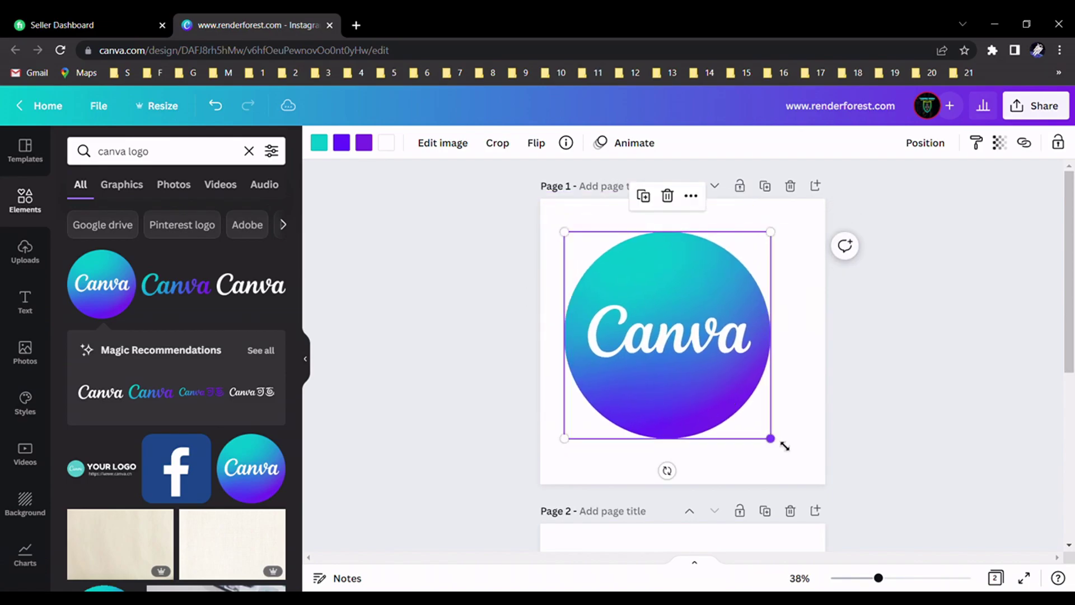
left_click_drag(778, 445, 835, 475)
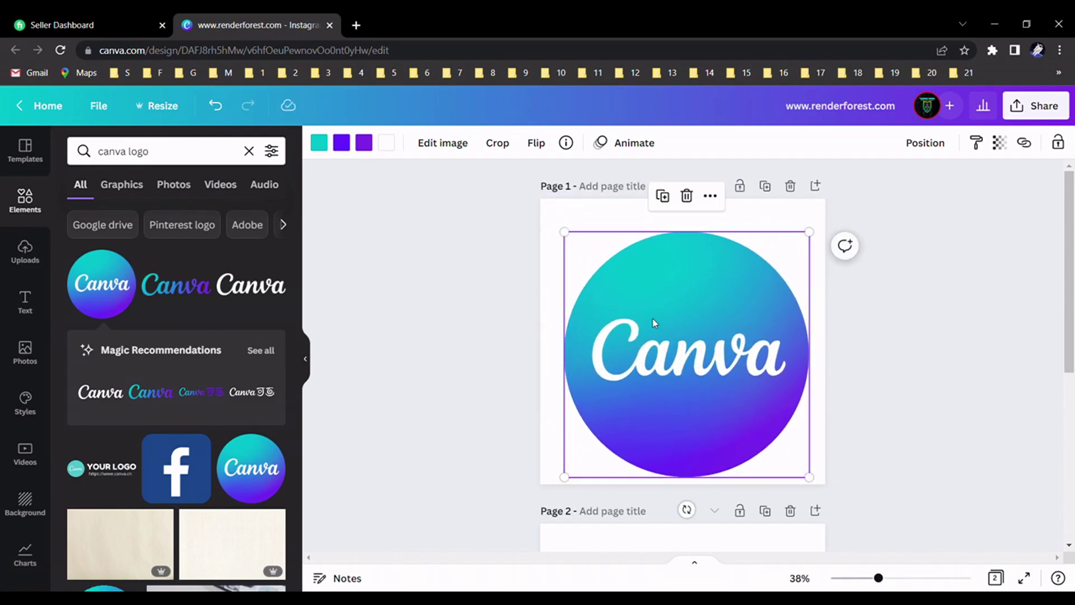
left_click_drag(682, 325, 687, 313)
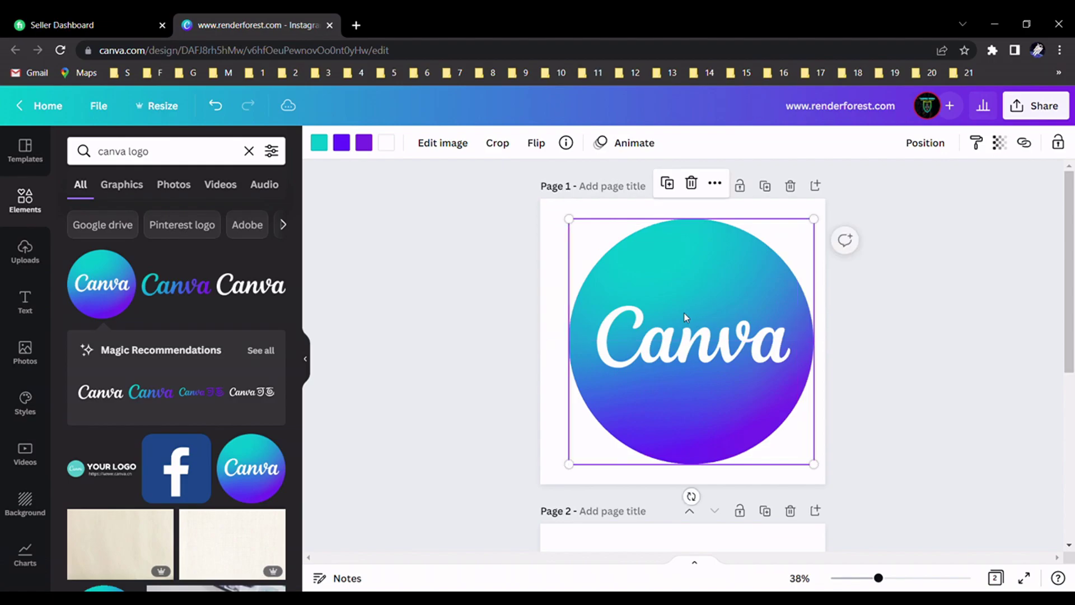
left_click_drag(578, 228, 565, 215)
left_click_drag(675, 323, 668, 334)
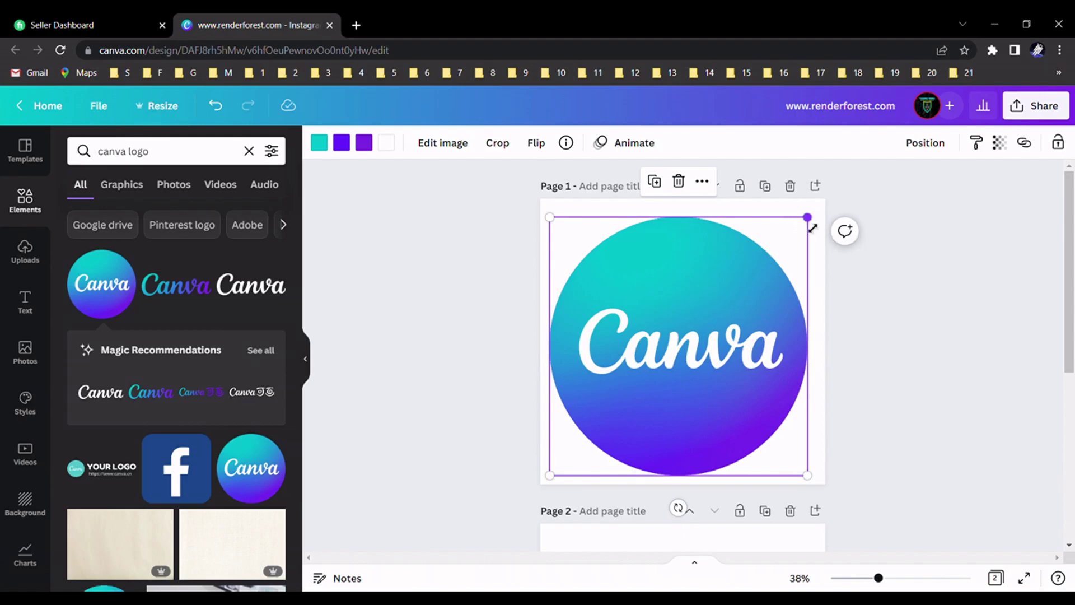
mouse_move(808, 218)
left_mouse_down()
mouse_move(825, 211)
mouse_move(823, 220)
left_mouse_up()
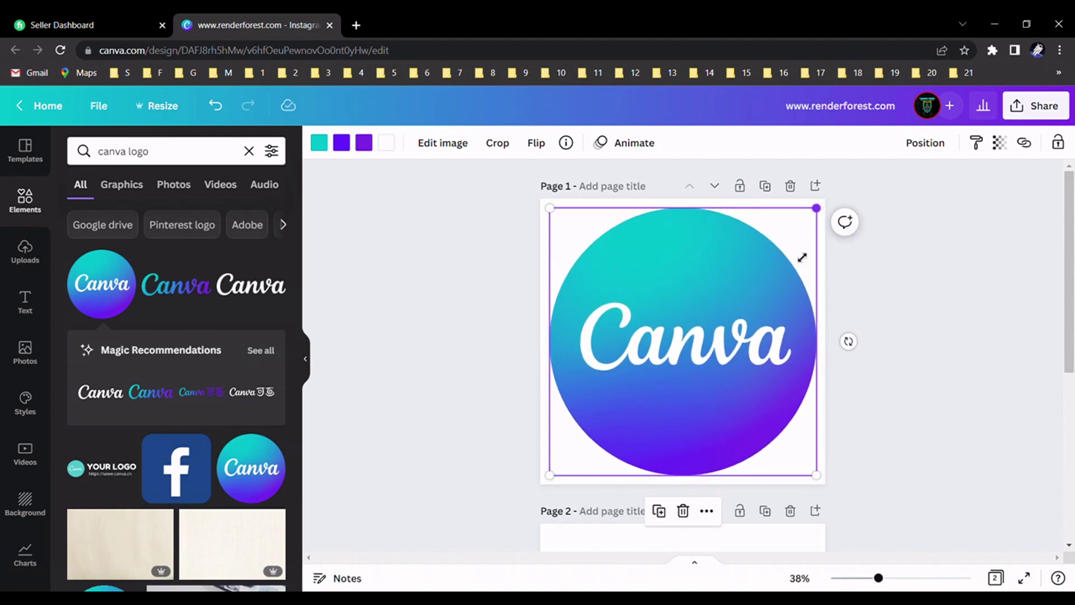
mouse_move(731, 363)
left_mouse_down()
mouse_move(731, 353)
mouse_move(734, 362)
left_mouse_up()
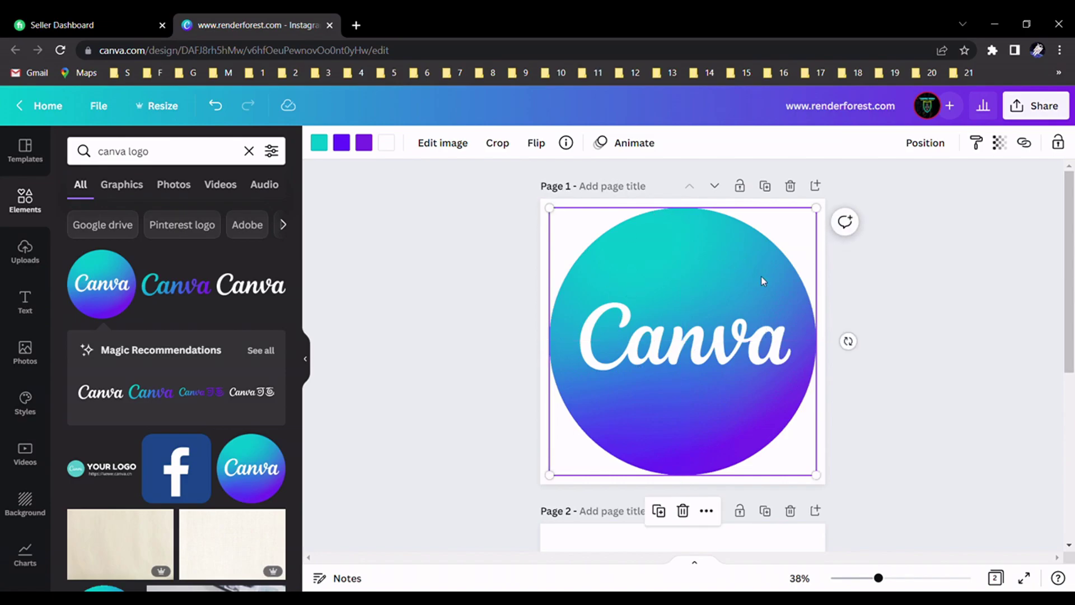
Step: Download the Canva logo design as a PNG, then open a new browser tab
left_click(932, 275)
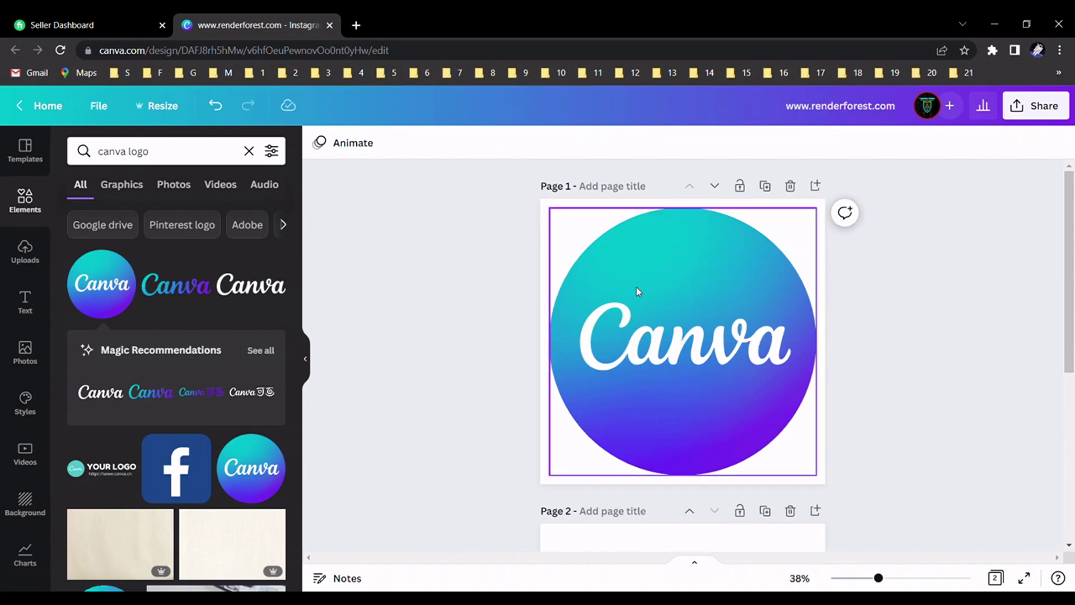
left_click(784, 271)
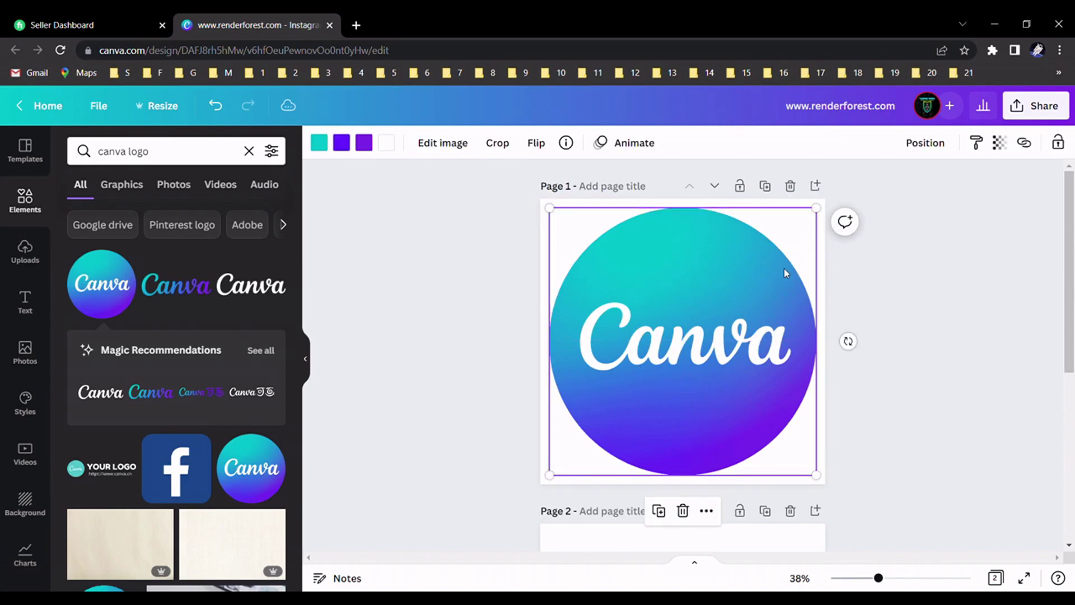
left_click(1020, 109)
left_click(877, 443)
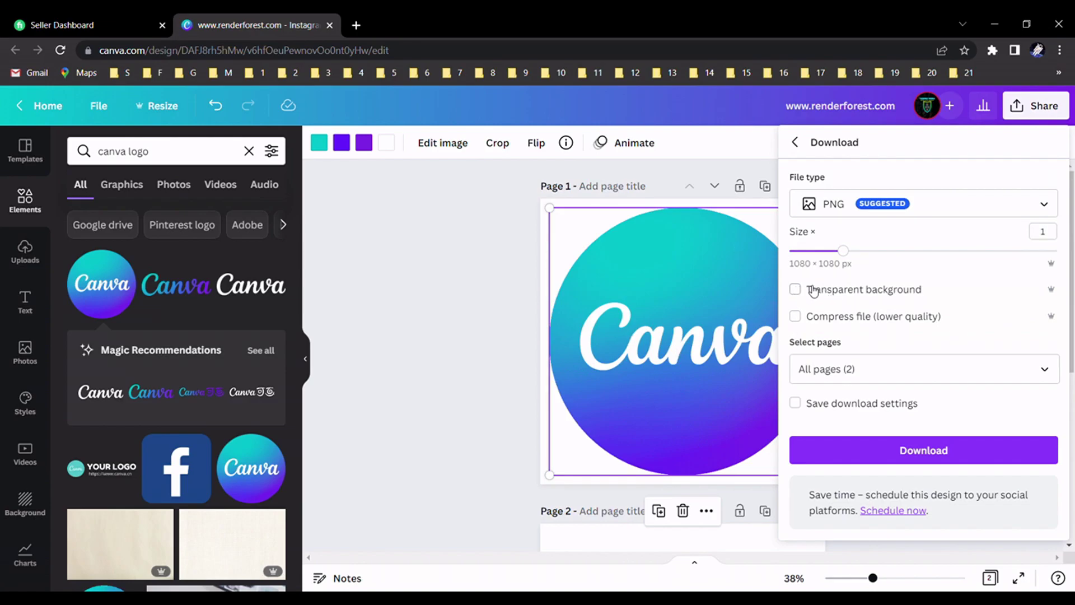
left_click(876, 448)
key("ctrl+t")
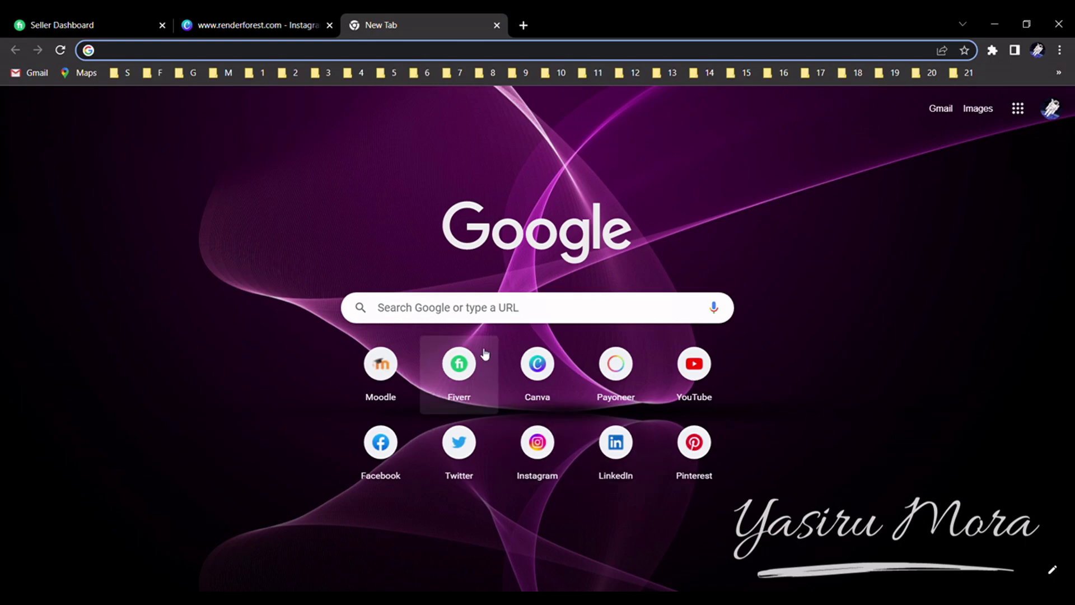
Step: Go to renderforest.com from the Google start page
left_click(451, 313)
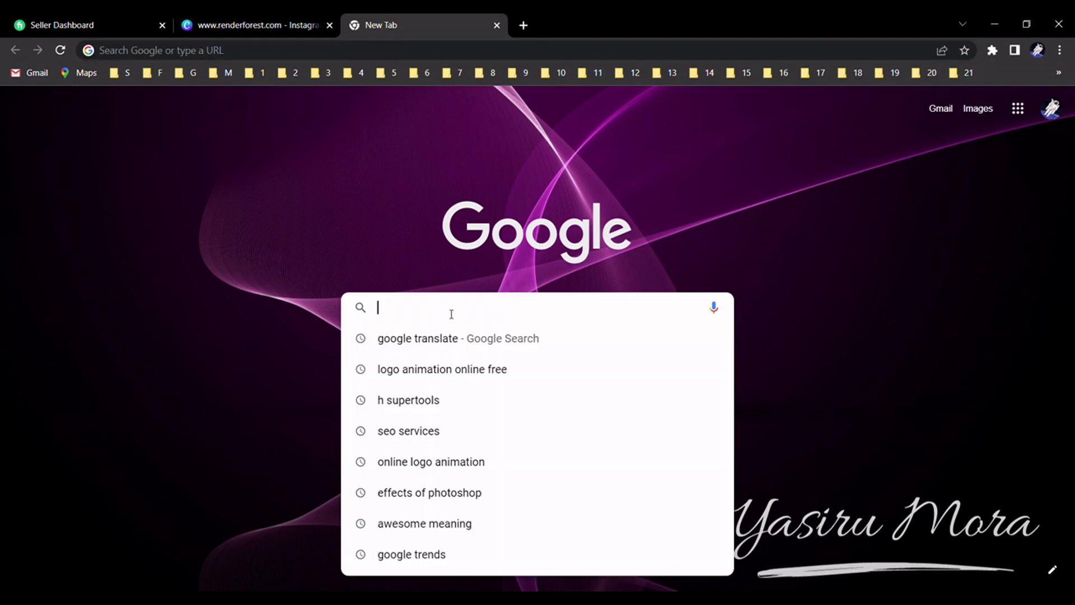
type("render")
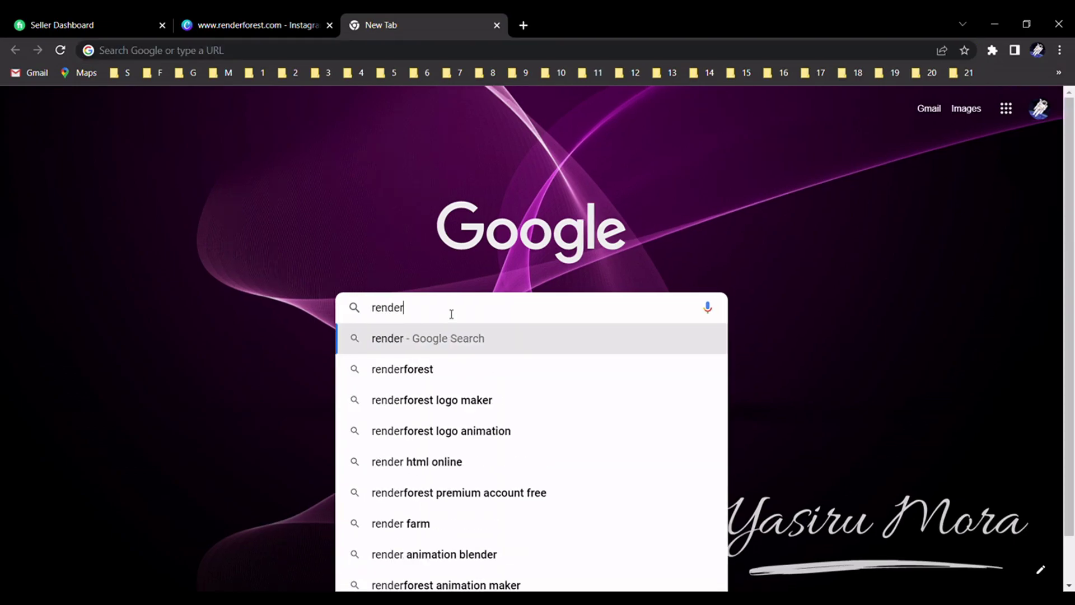
type("forest")
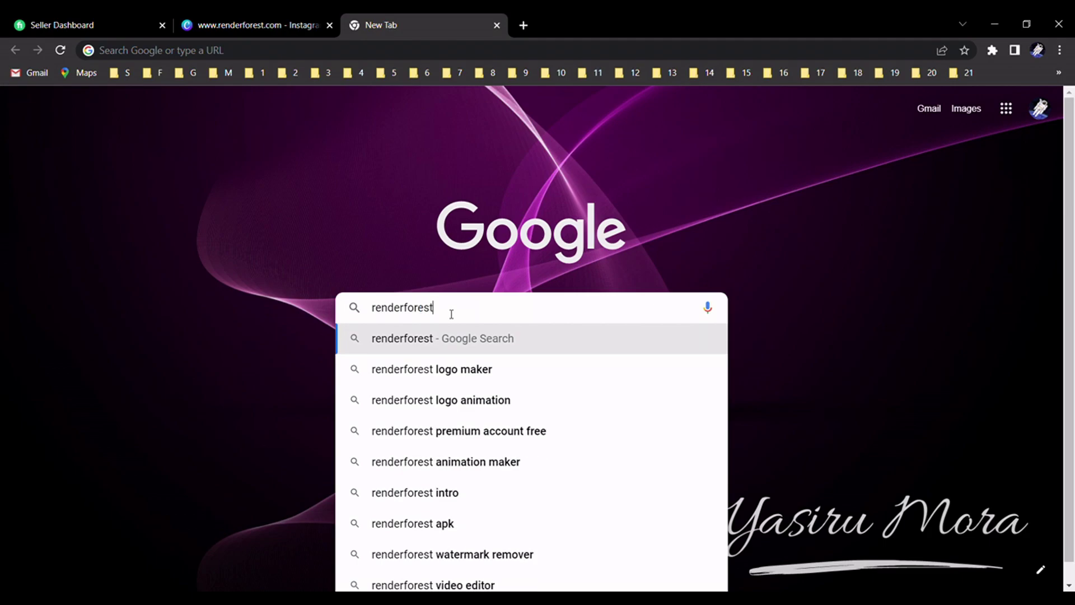
type(".com")
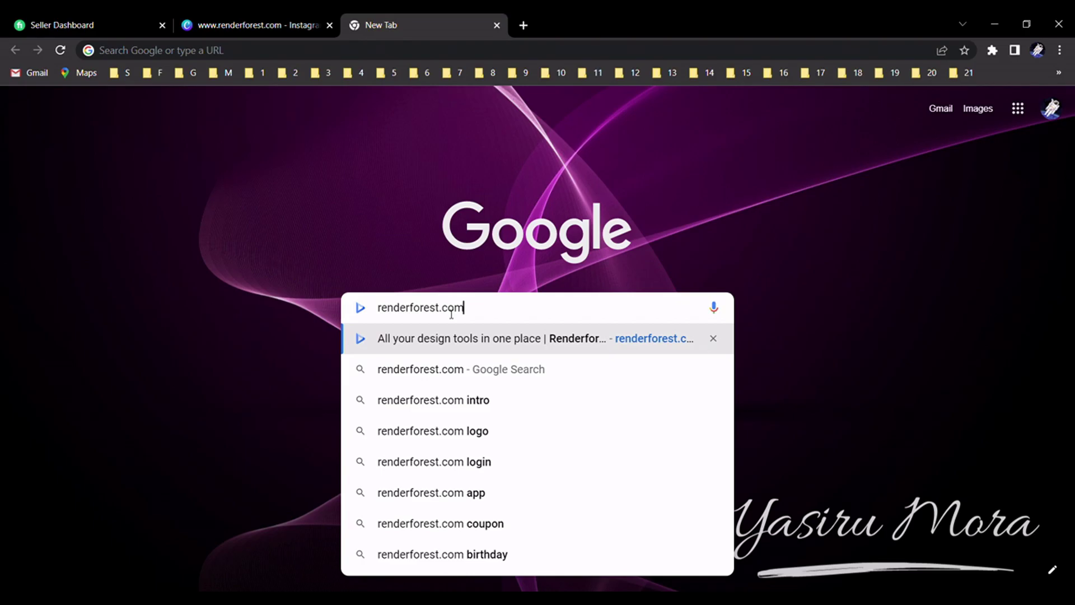
key("Return")
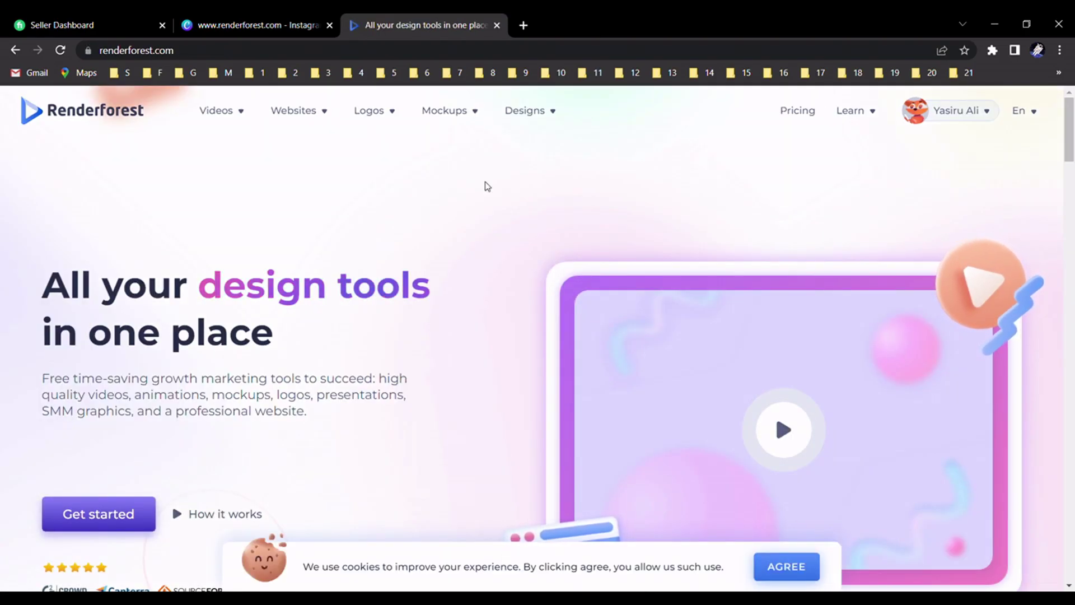
Step: Open Renderforest's Animations templates page from the Videos menu
mouse_move(223, 116)
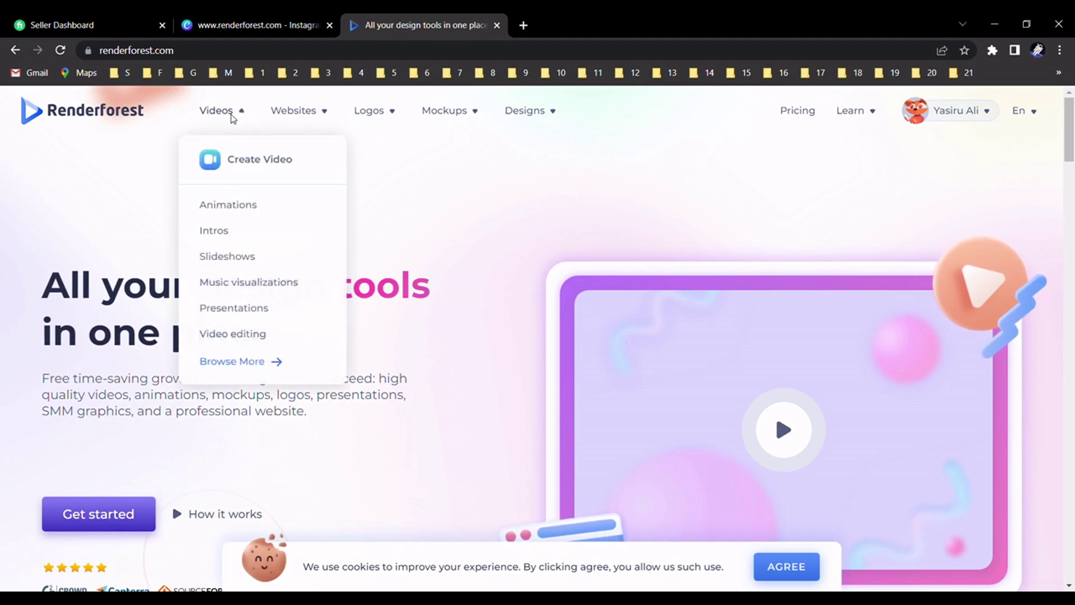
left_click(242, 206)
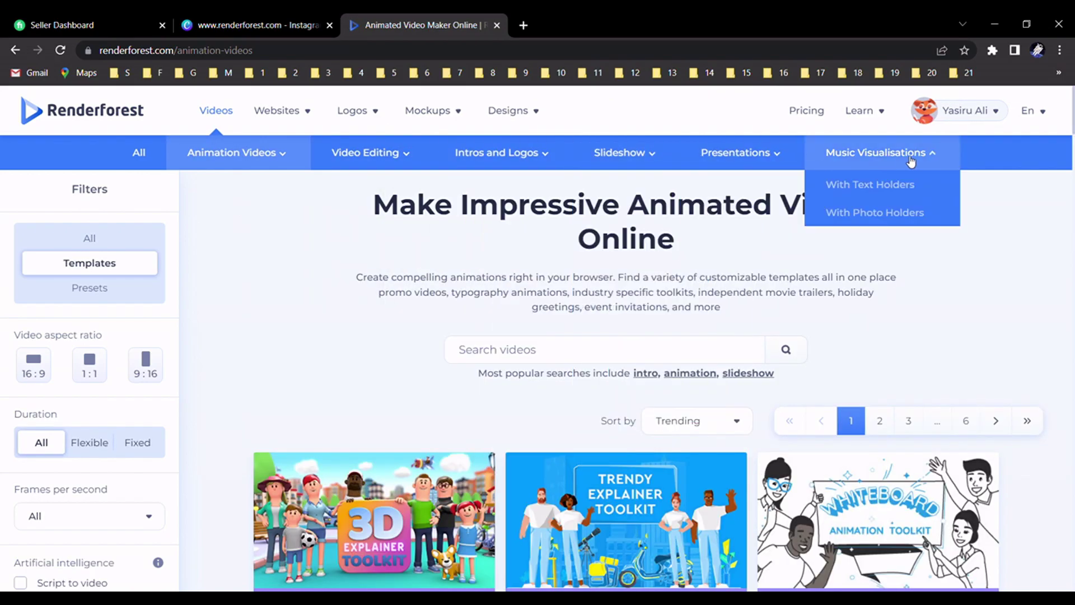
mouse_move(477, 160)
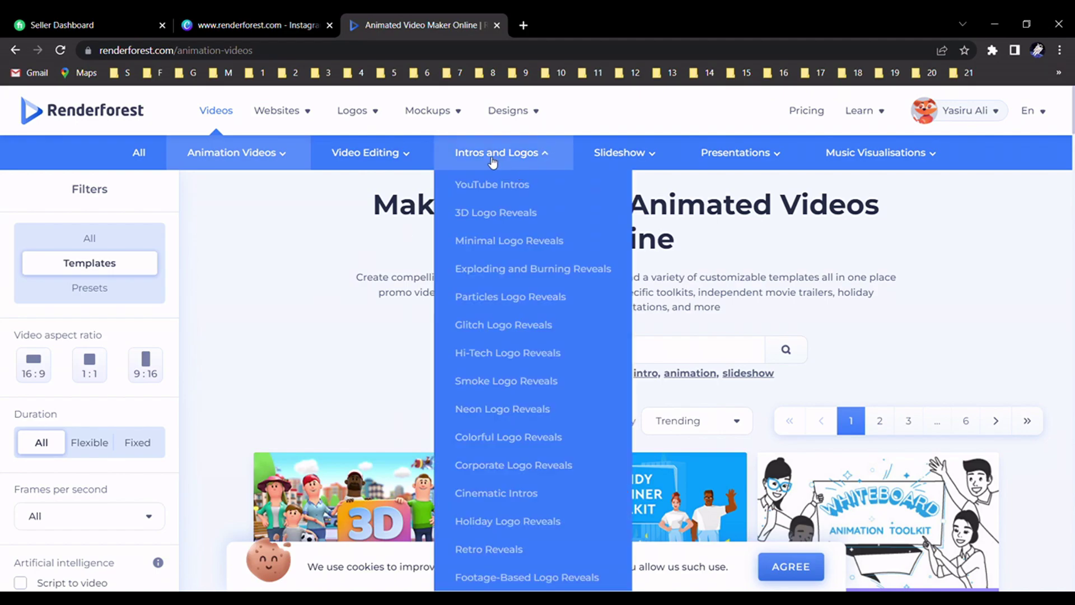
Step: Open the 3D Logo Reveals templates and scroll down to 3D Texture Switch Logo
left_click(506, 217)
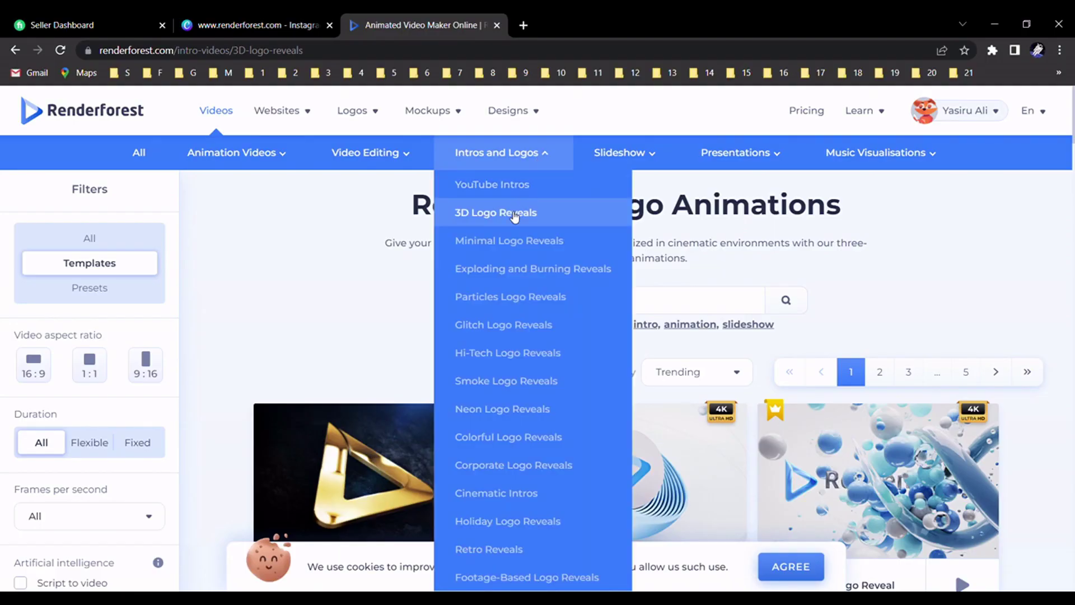
left_click(513, 220)
scroll(367, 314, "down", 3)
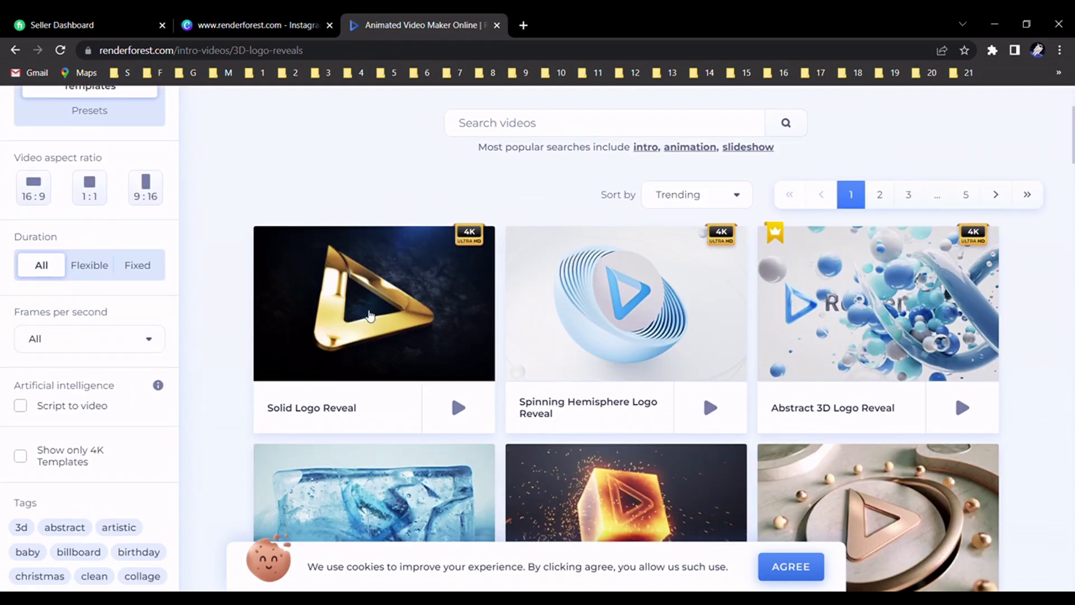
scroll(567, 282, "down", 5)
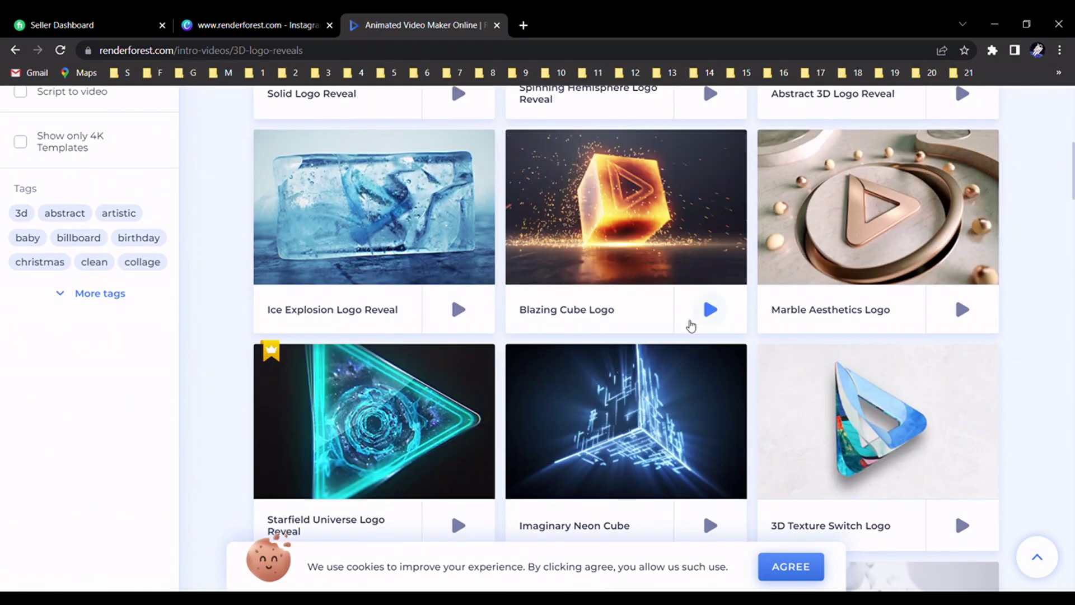
scroll(468, 314, "down", 3)
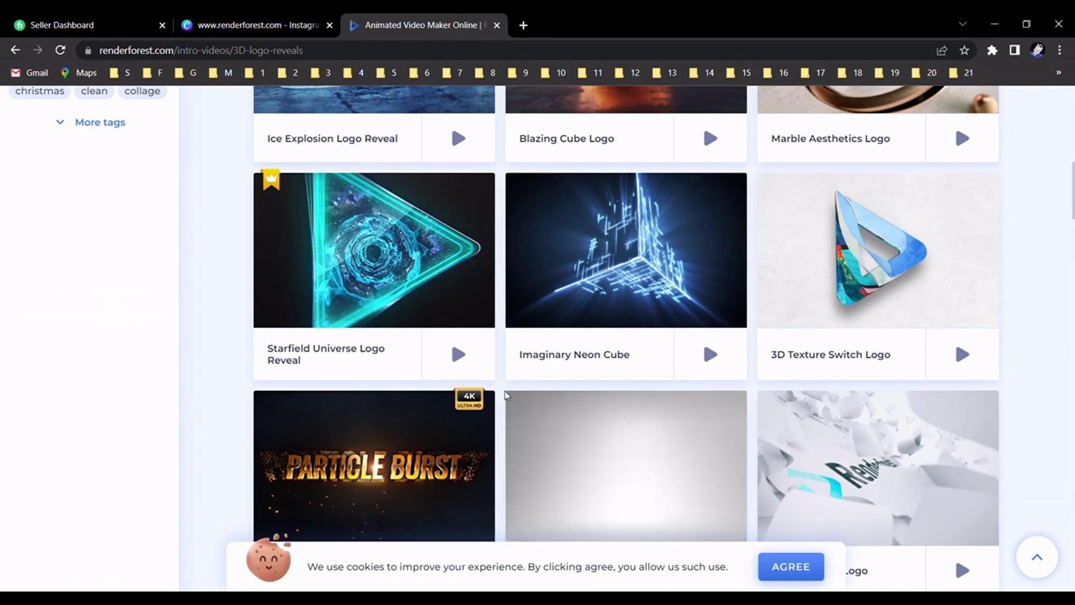
scroll(643, 358, "down", 4)
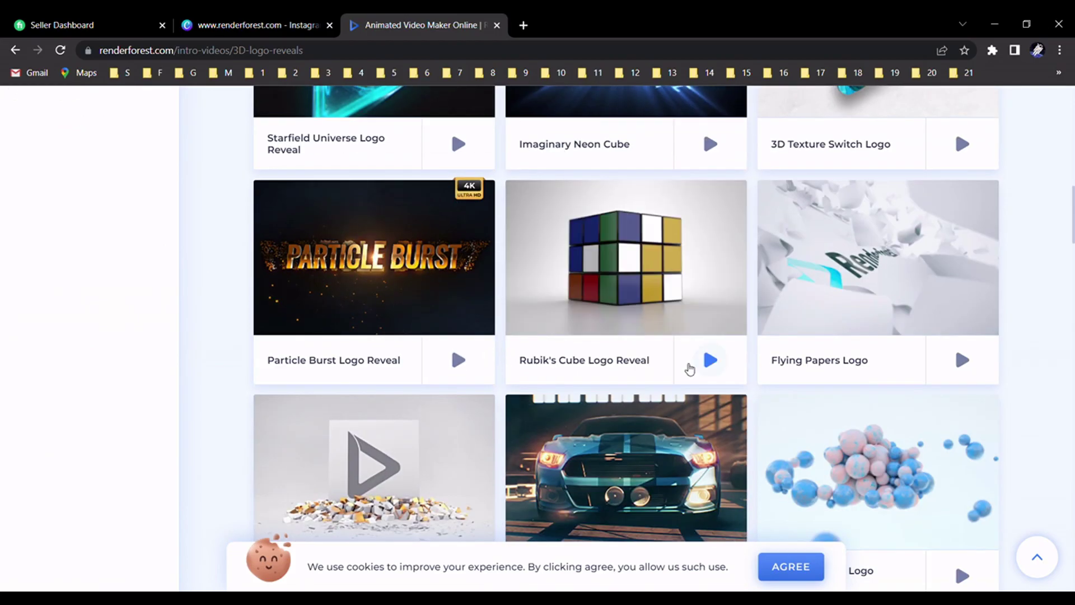
scroll(690, 367, "down", 5)
scroll(502, 321, "up", 20)
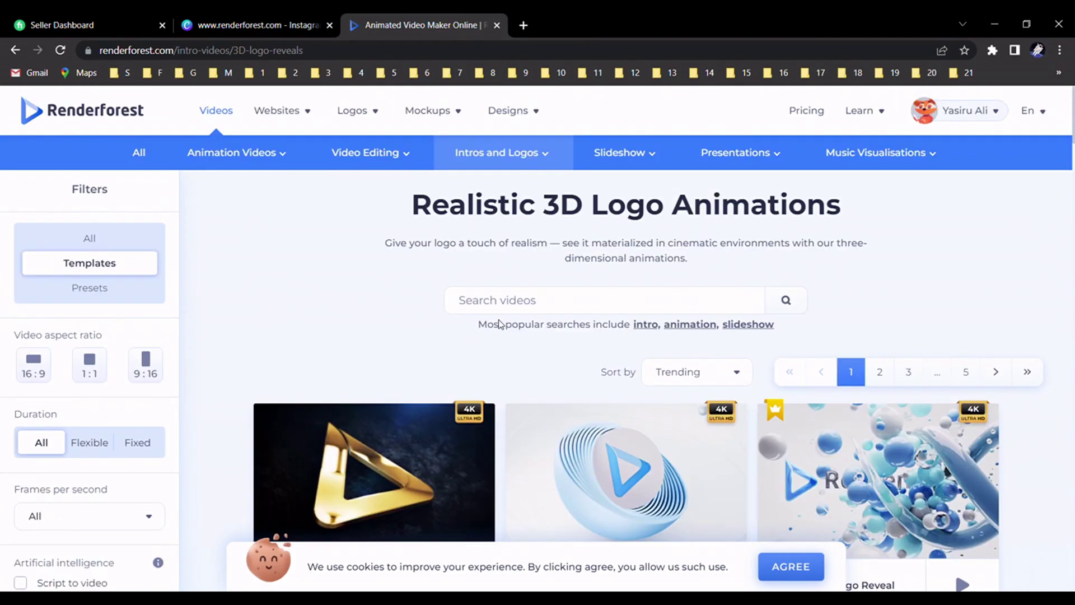
scroll(500, 324, "down", 5)
scroll(568, 403, "up", 5)
scroll(569, 405, "down", 4)
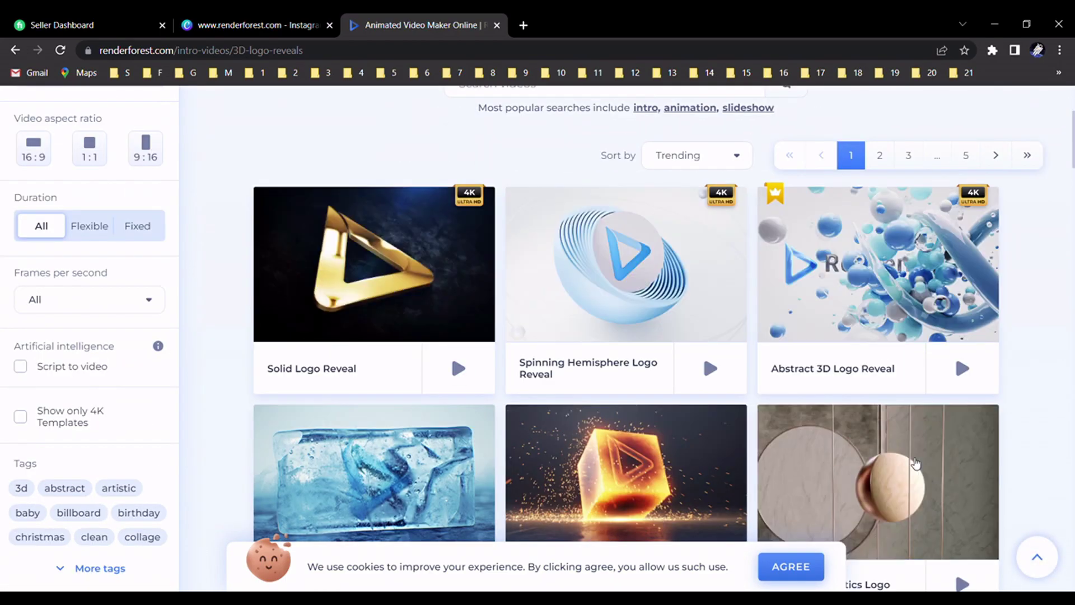
scroll(590, 473, "down", 4)
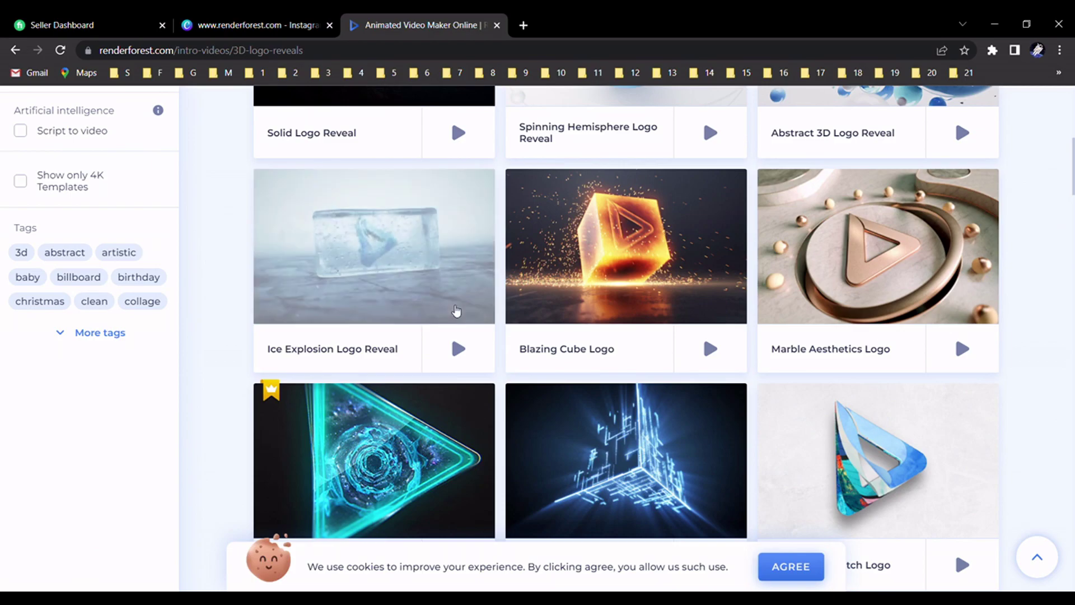
scroll(623, 286, "down", 4)
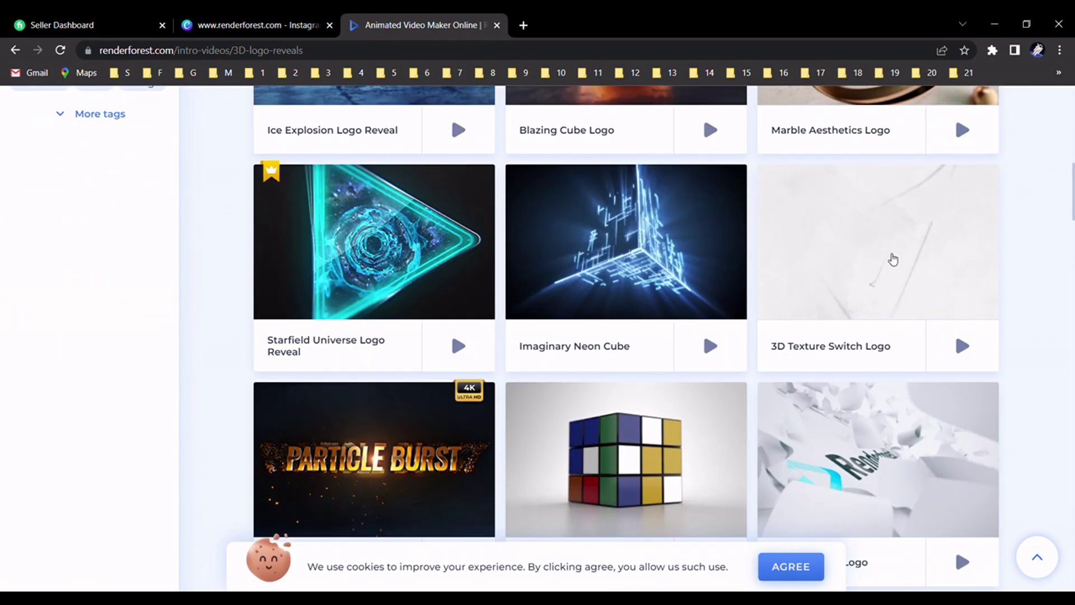
Step: Create a new video project from the 3D Texture Switch Logo template
left_click(877, 245)
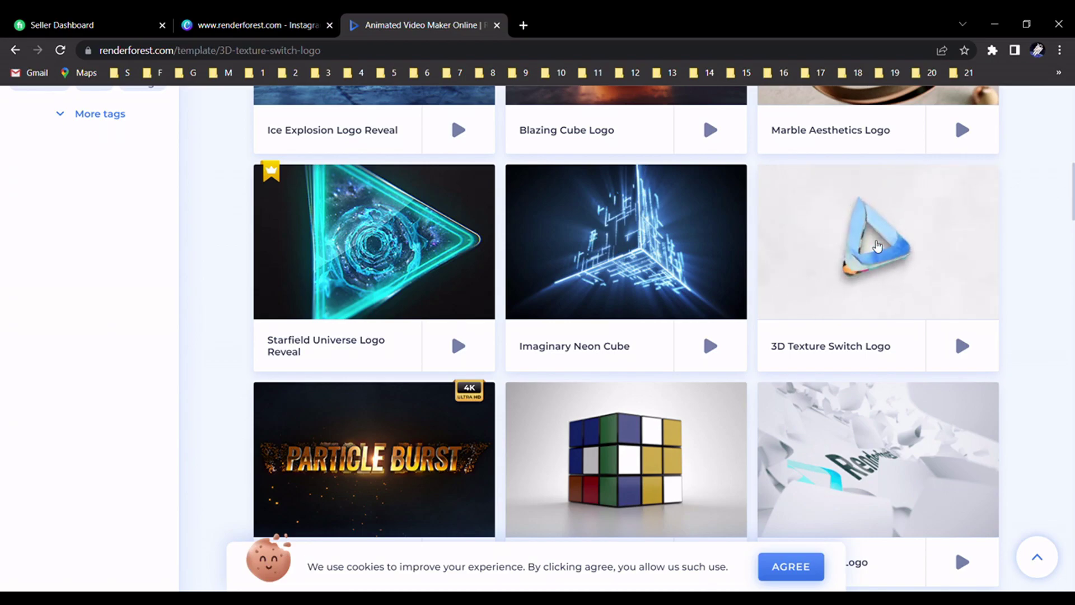
scroll(485, 288, "down", 2)
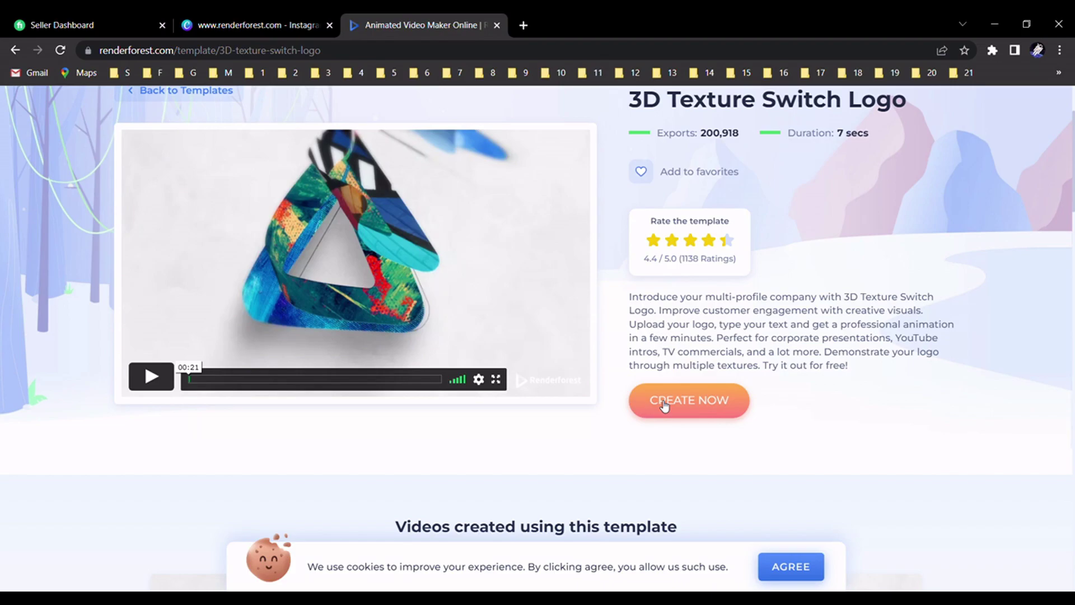
left_click(735, 412)
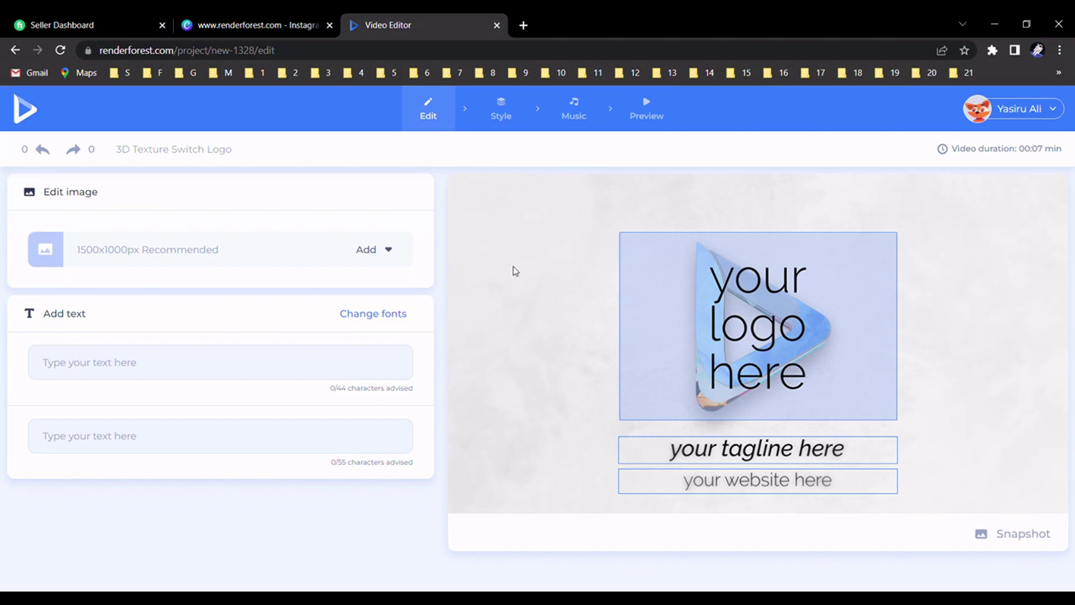
Step: Upload the downloaded Canva logo PNG and fit the whole circle centred in the crop frame
left_click(386, 250)
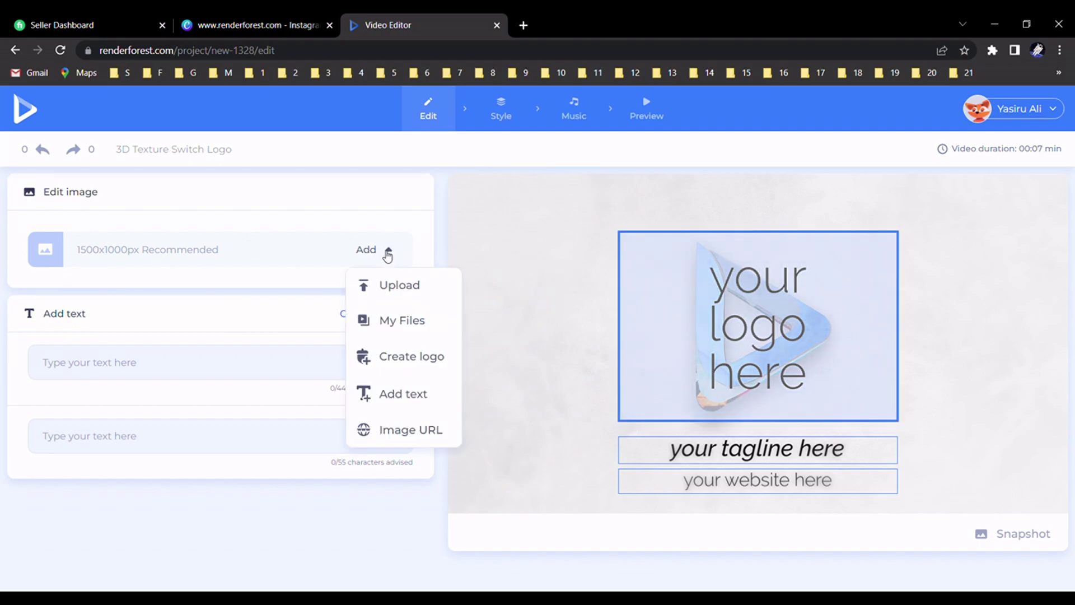
left_click(399, 286)
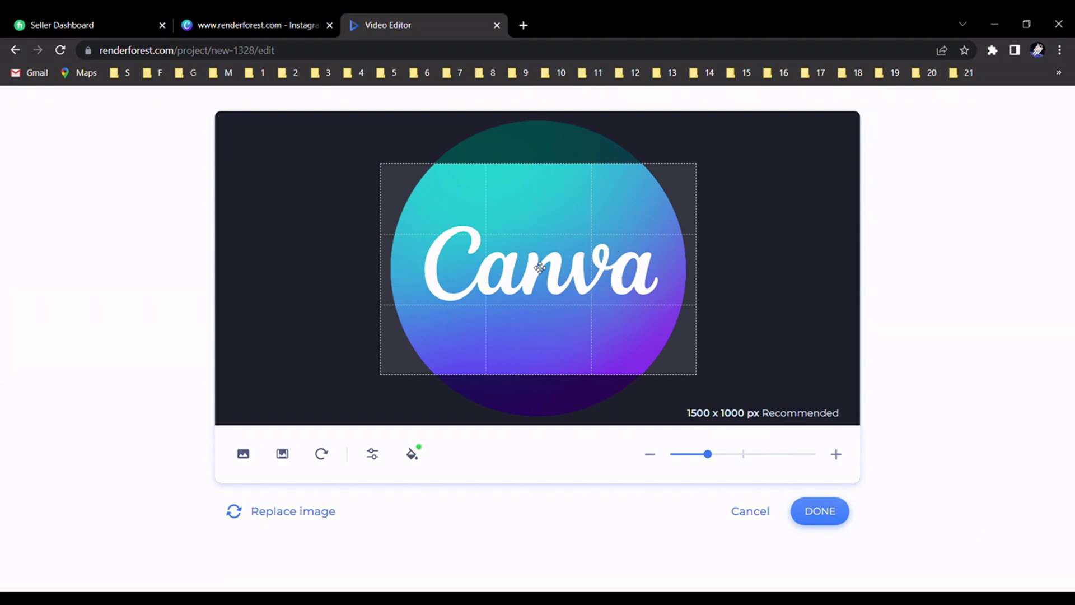
scroll(539, 267, "down", 3)
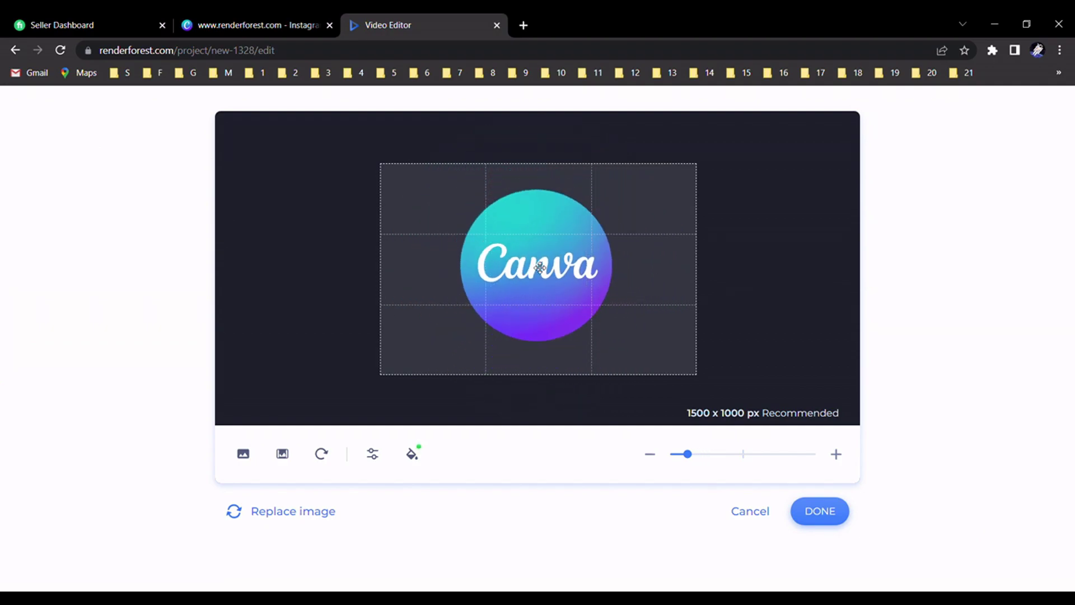
scroll(539, 267, "up", 2)
scroll(539, 267, "down", 1)
scroll(539, 267, "up", 1)
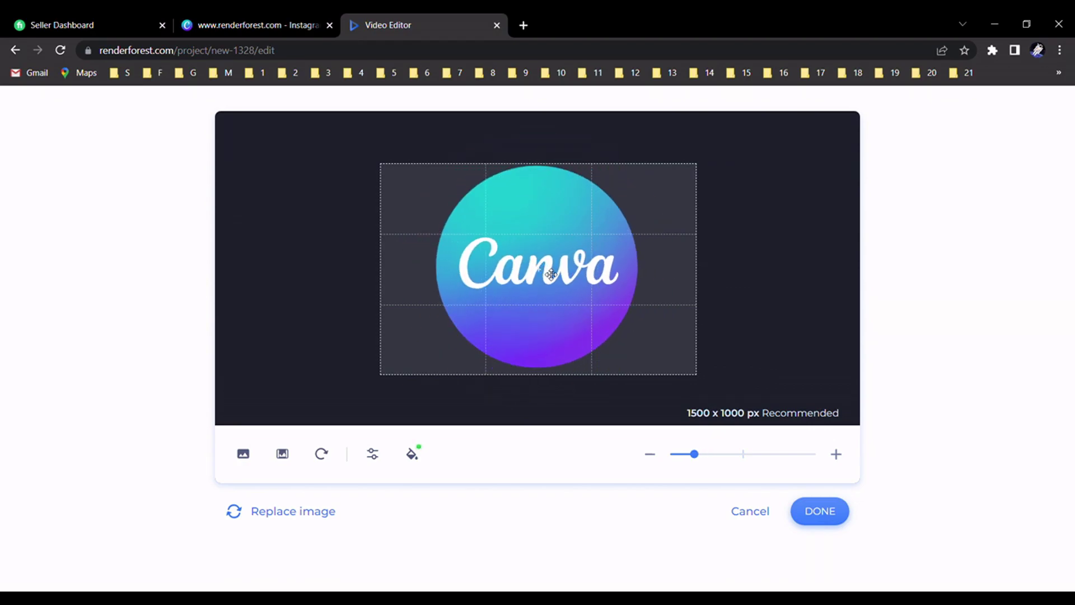
left_click_drag(539, 267, 564, 283)
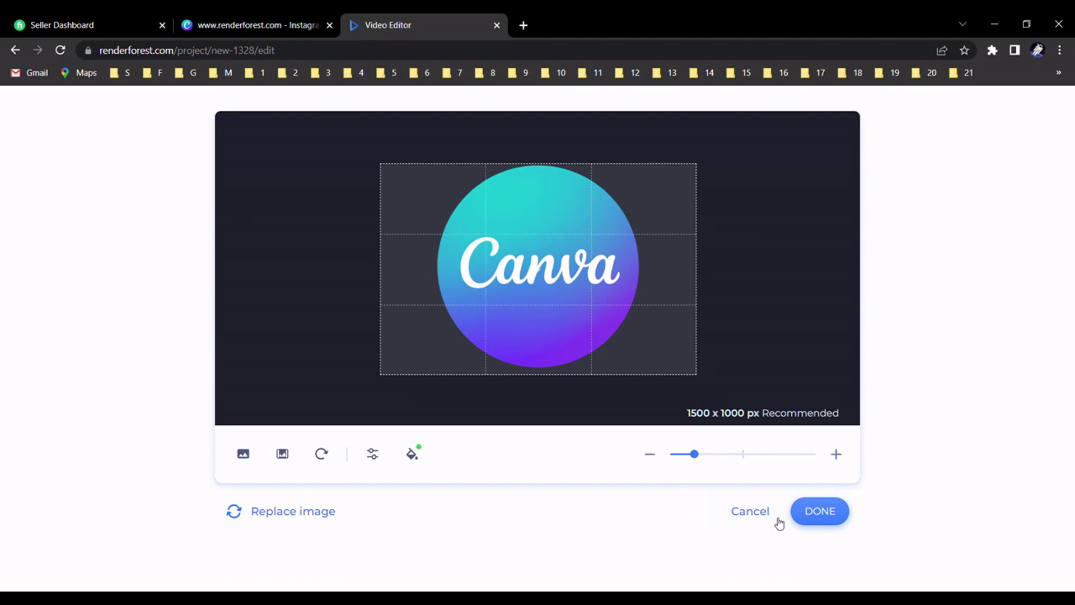
Step: Confirm the crop so the Canva logo fills the template's logo slot
left_click(837, 514)
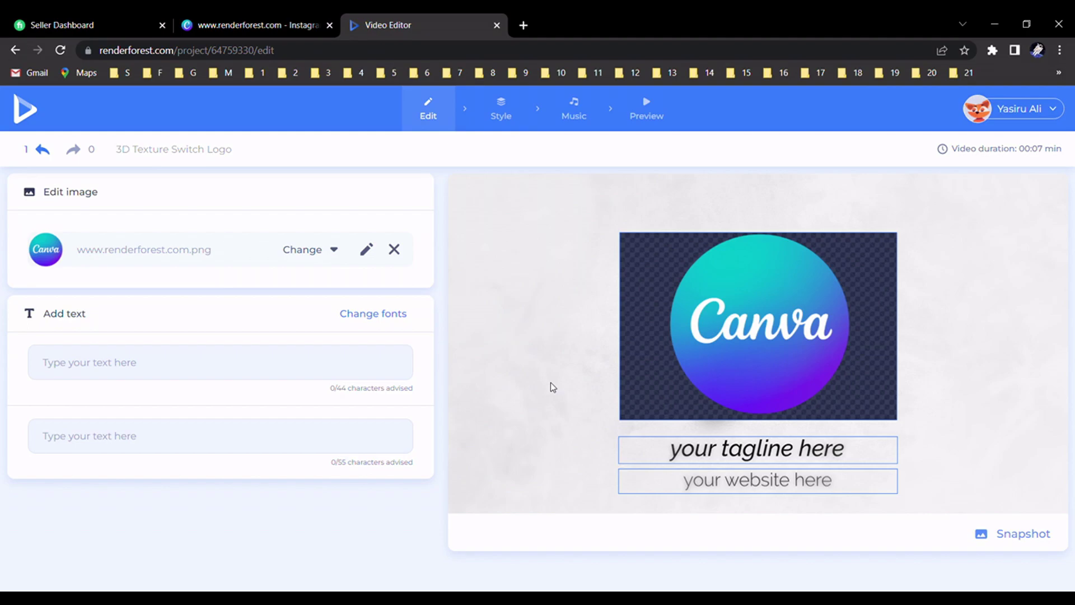
Step: Export the 3D Texture Switch Logo video in HD720 from the Preview tab and let it render
left_click(653, 116)
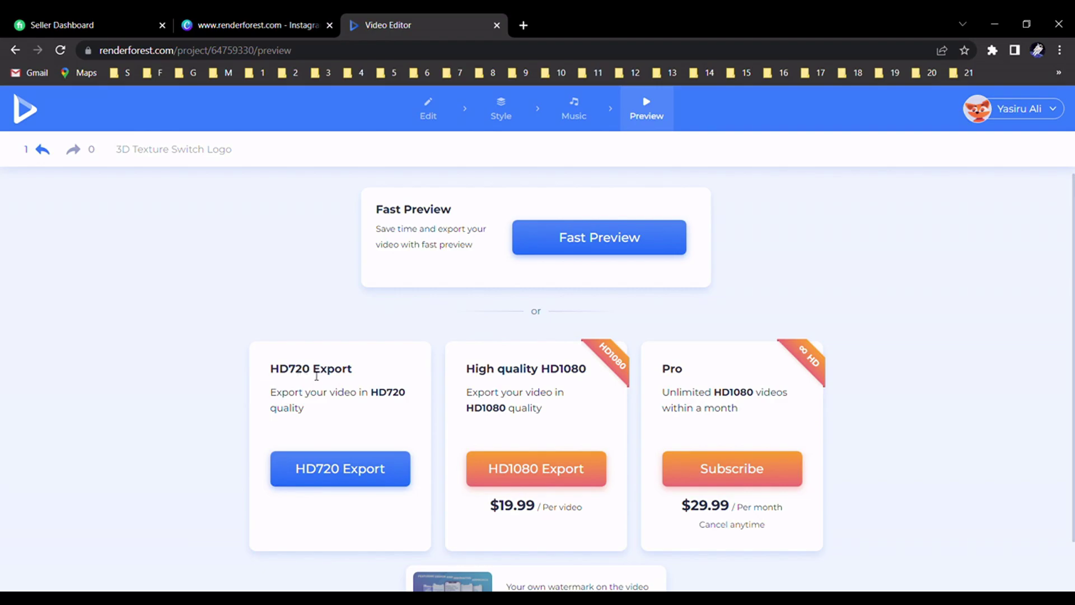
scroll(417, 364, "down", 1)
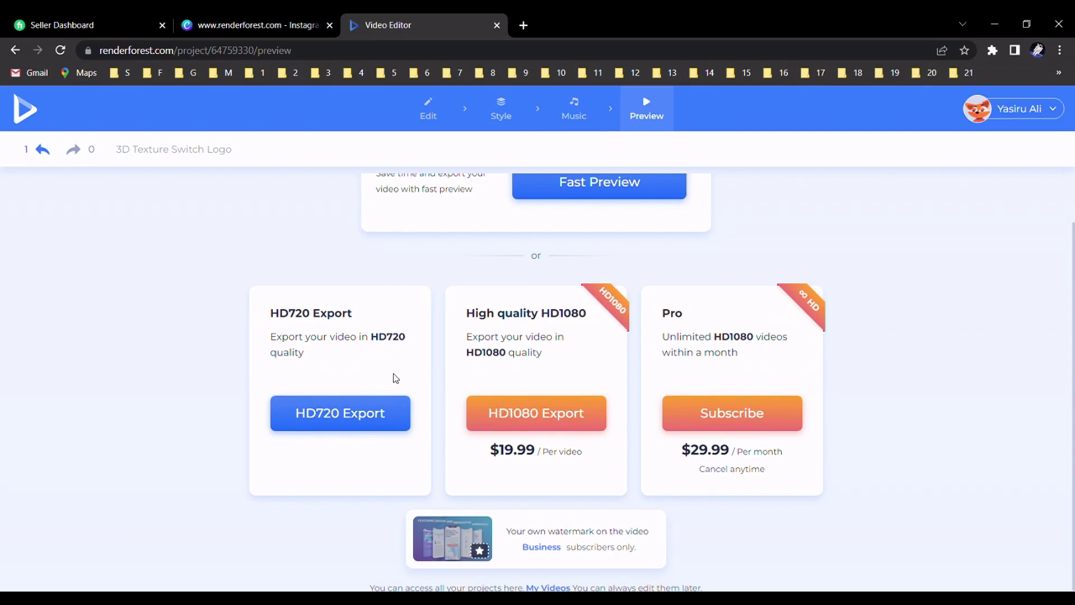
left_click(375, 425)
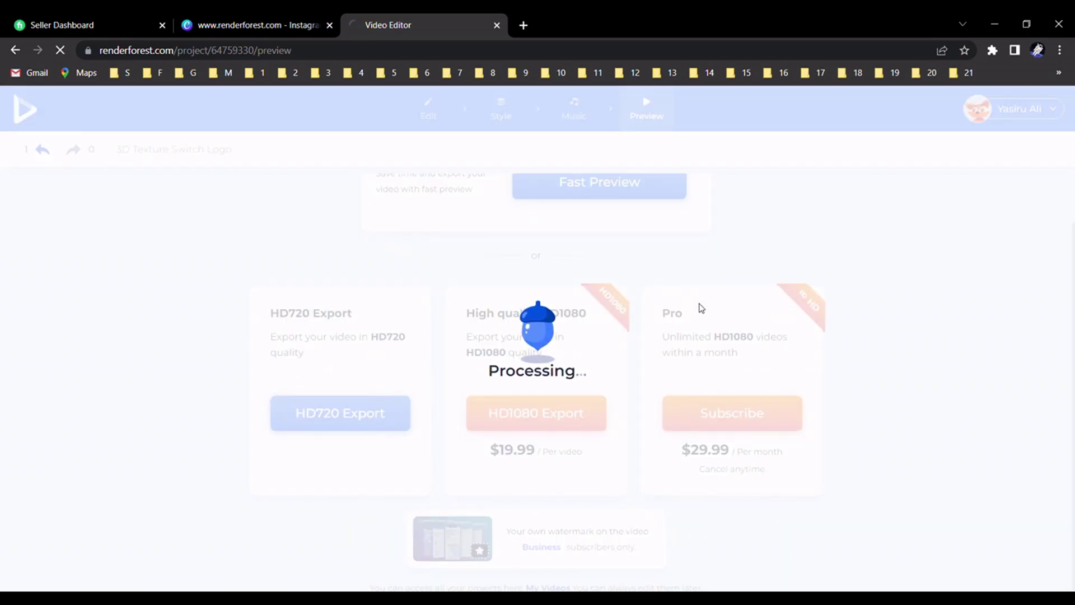
scroll(442, 304, "down", 3)
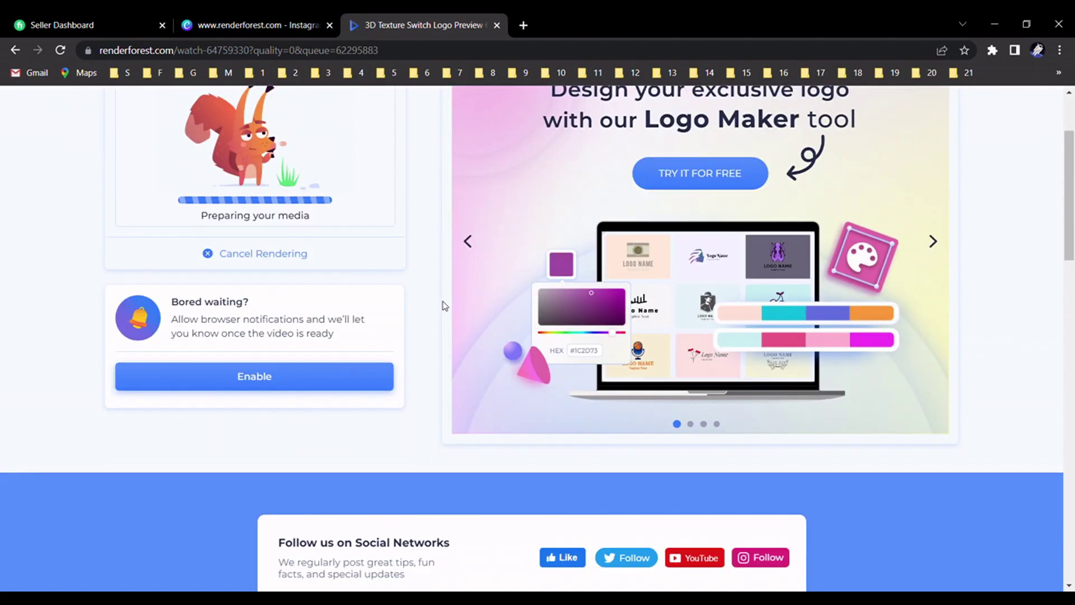
scroll(442, 305, "up", 3)
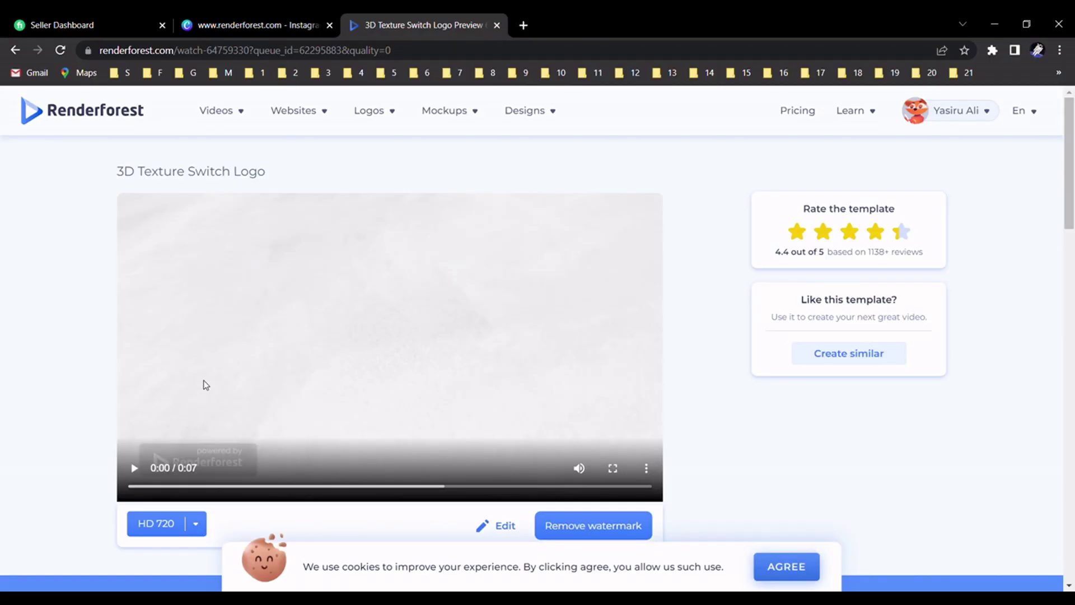
Step: Play the rendered logo video, replay it from the start, and pause on the Canva logo
left_click(139, 474)
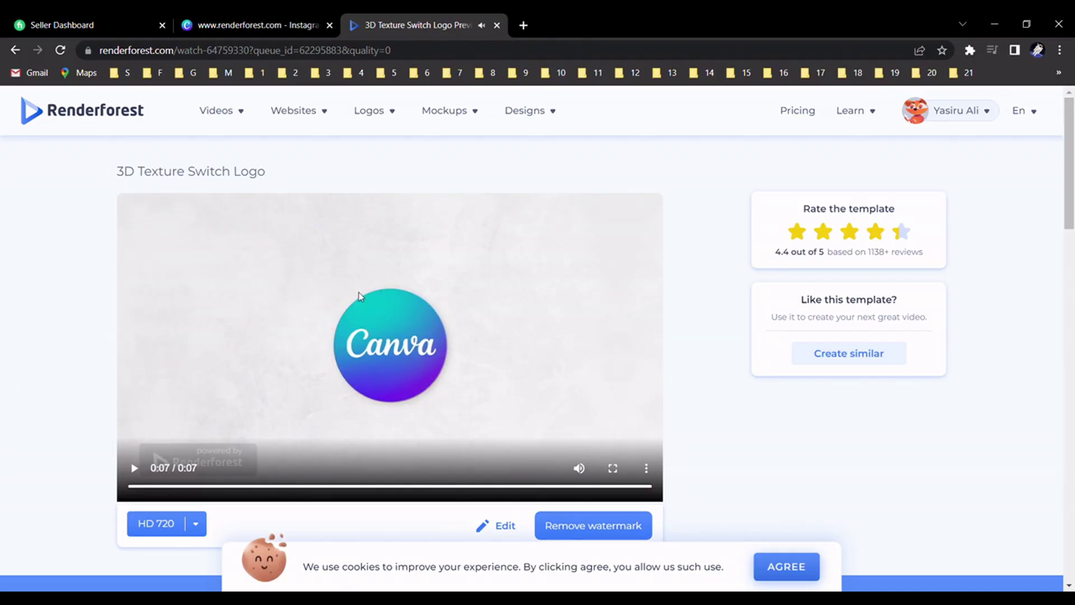
left_click(134, 468)
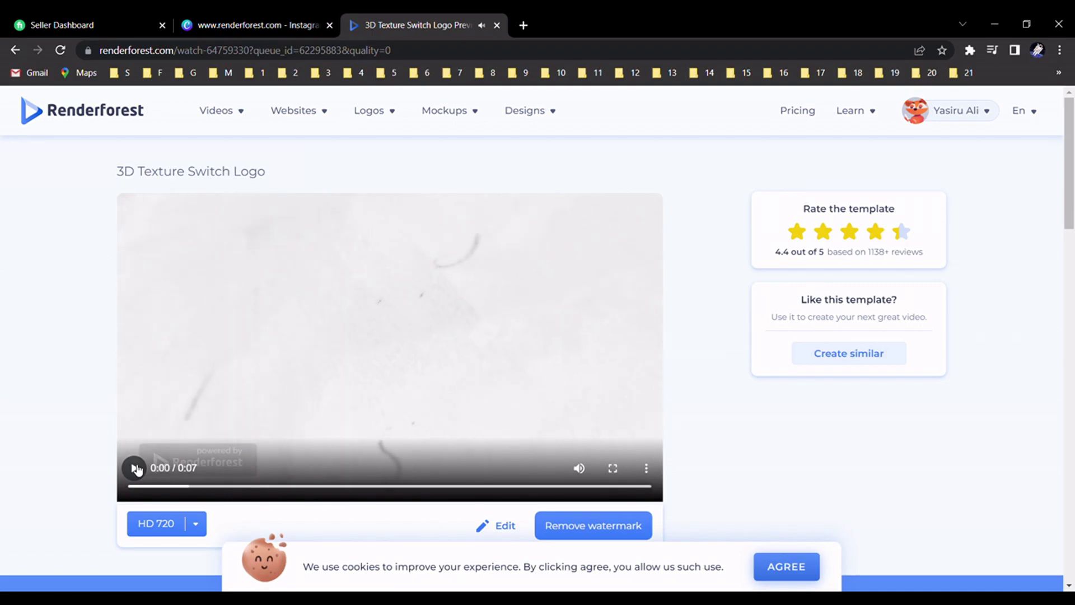
left_click(135, 468)
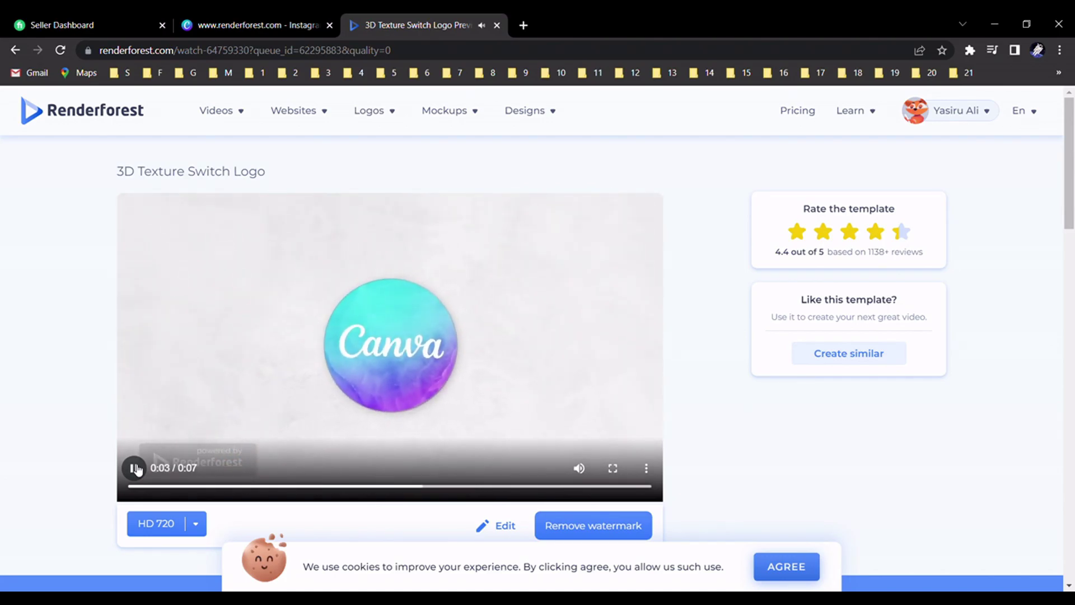
left_click(134, 467)
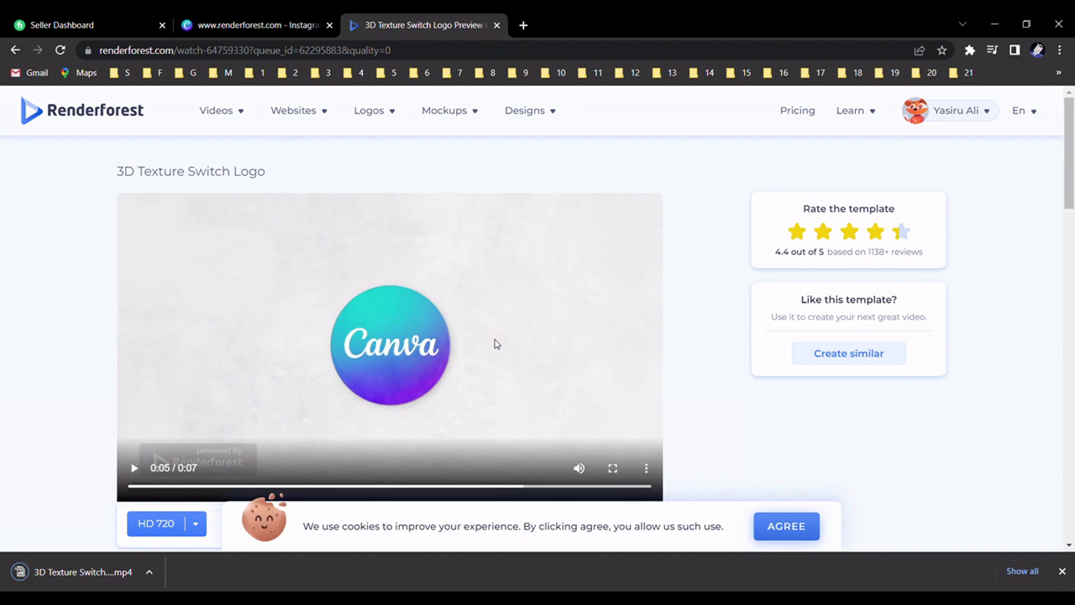
Step: Close Chrome's download bar at the bottom of the window
left_click(1061, 571)
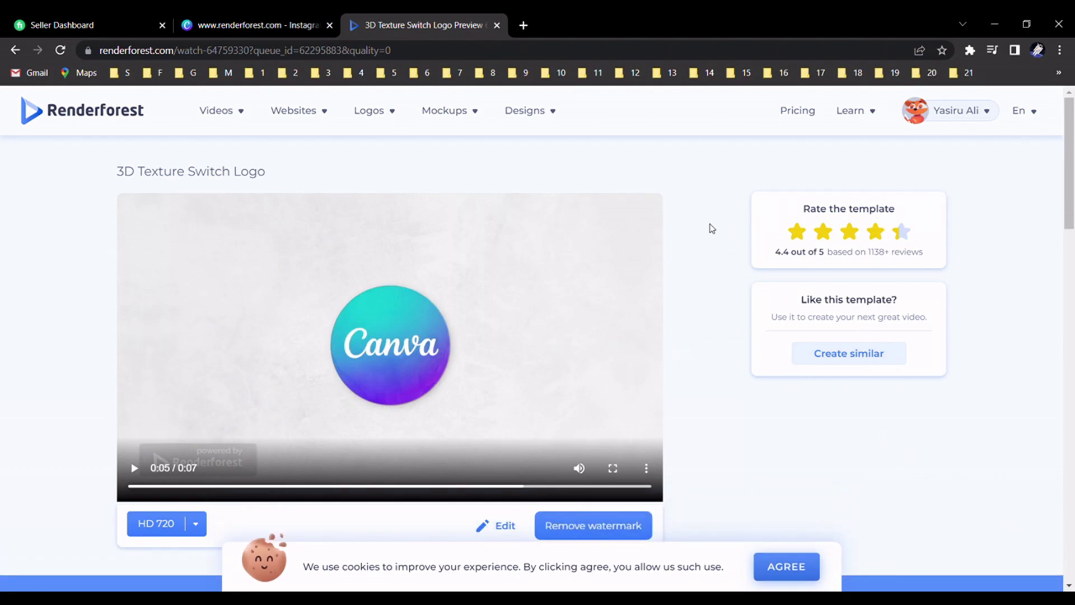